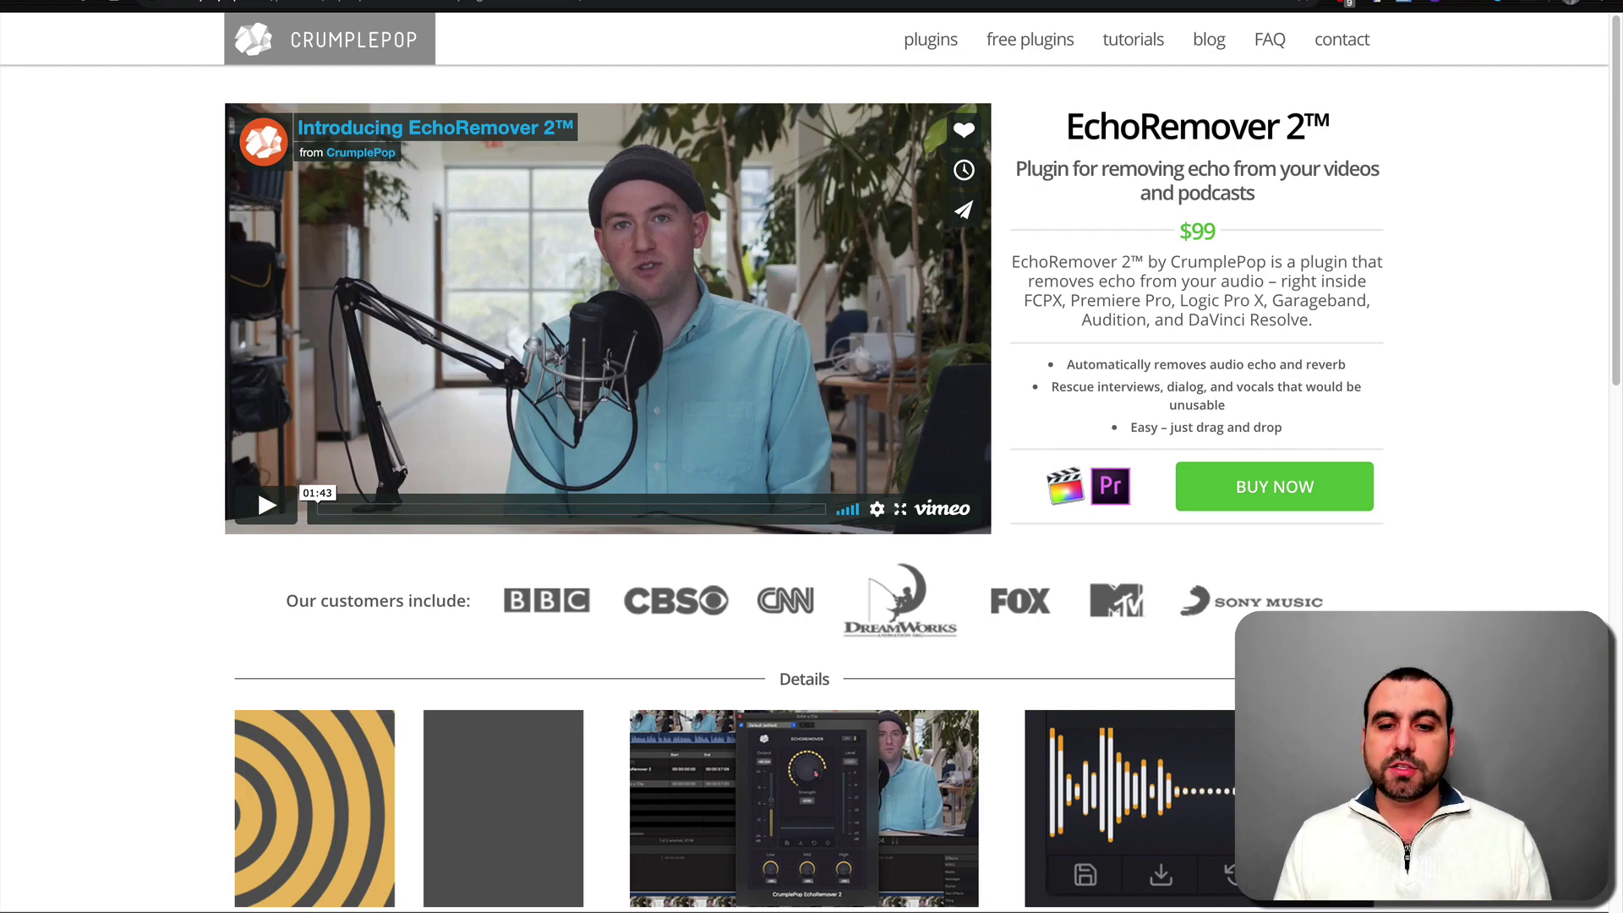
# Step: Leave the EchoRemover 2 product page and bring up the Crumblepop project in Final Cut Pro
pyautogui.moveTo(1040, 898)
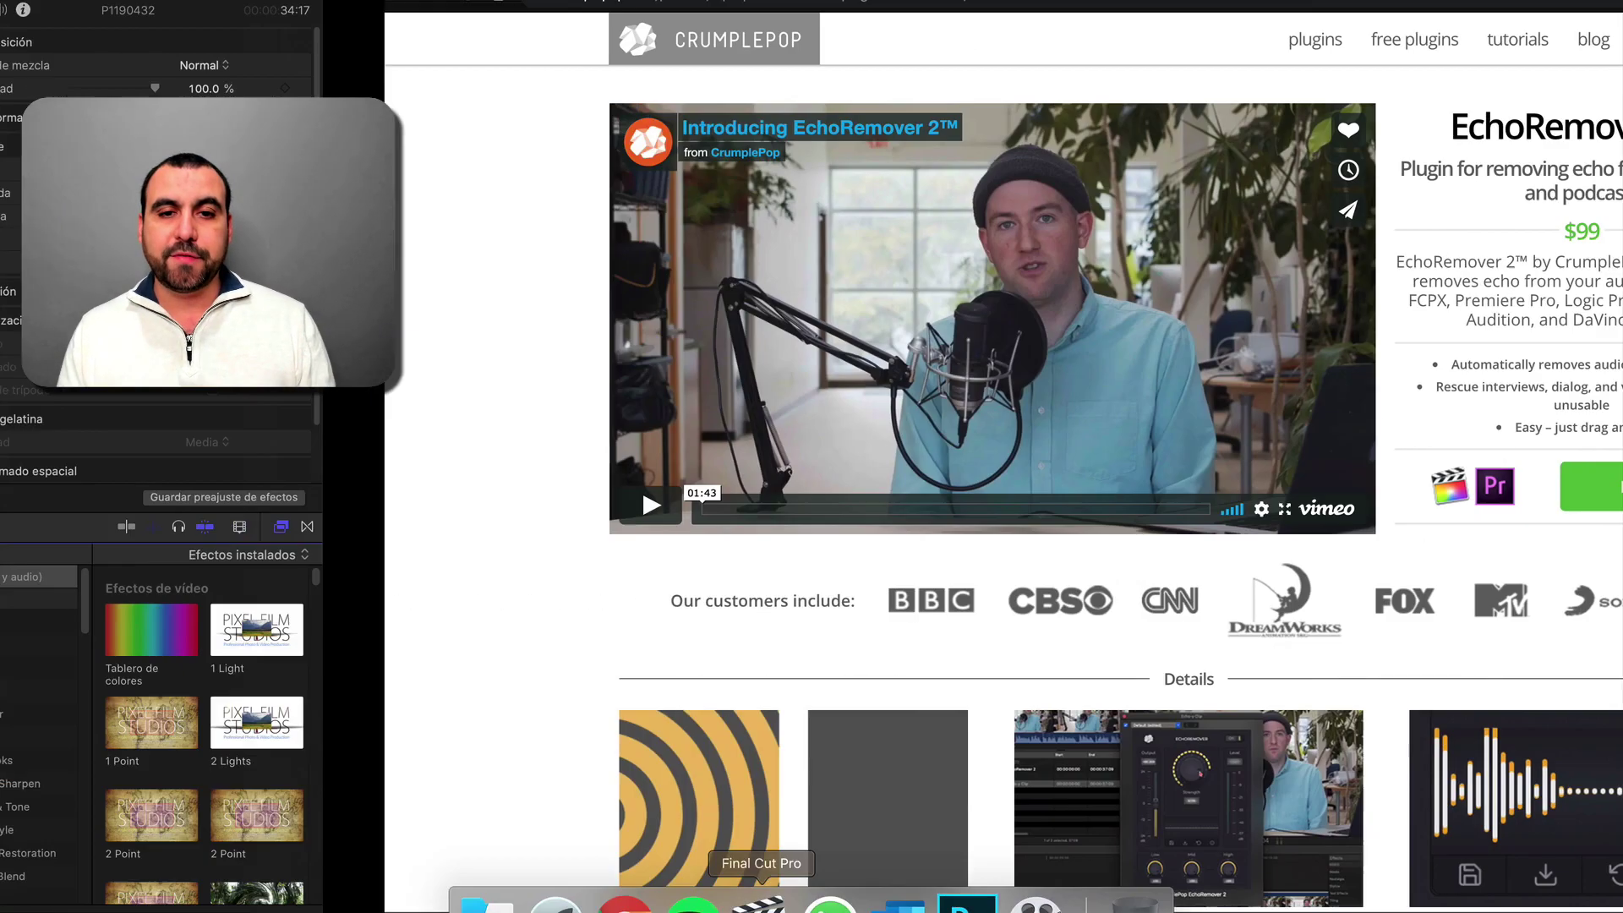
pyautogui.click(760, 901)
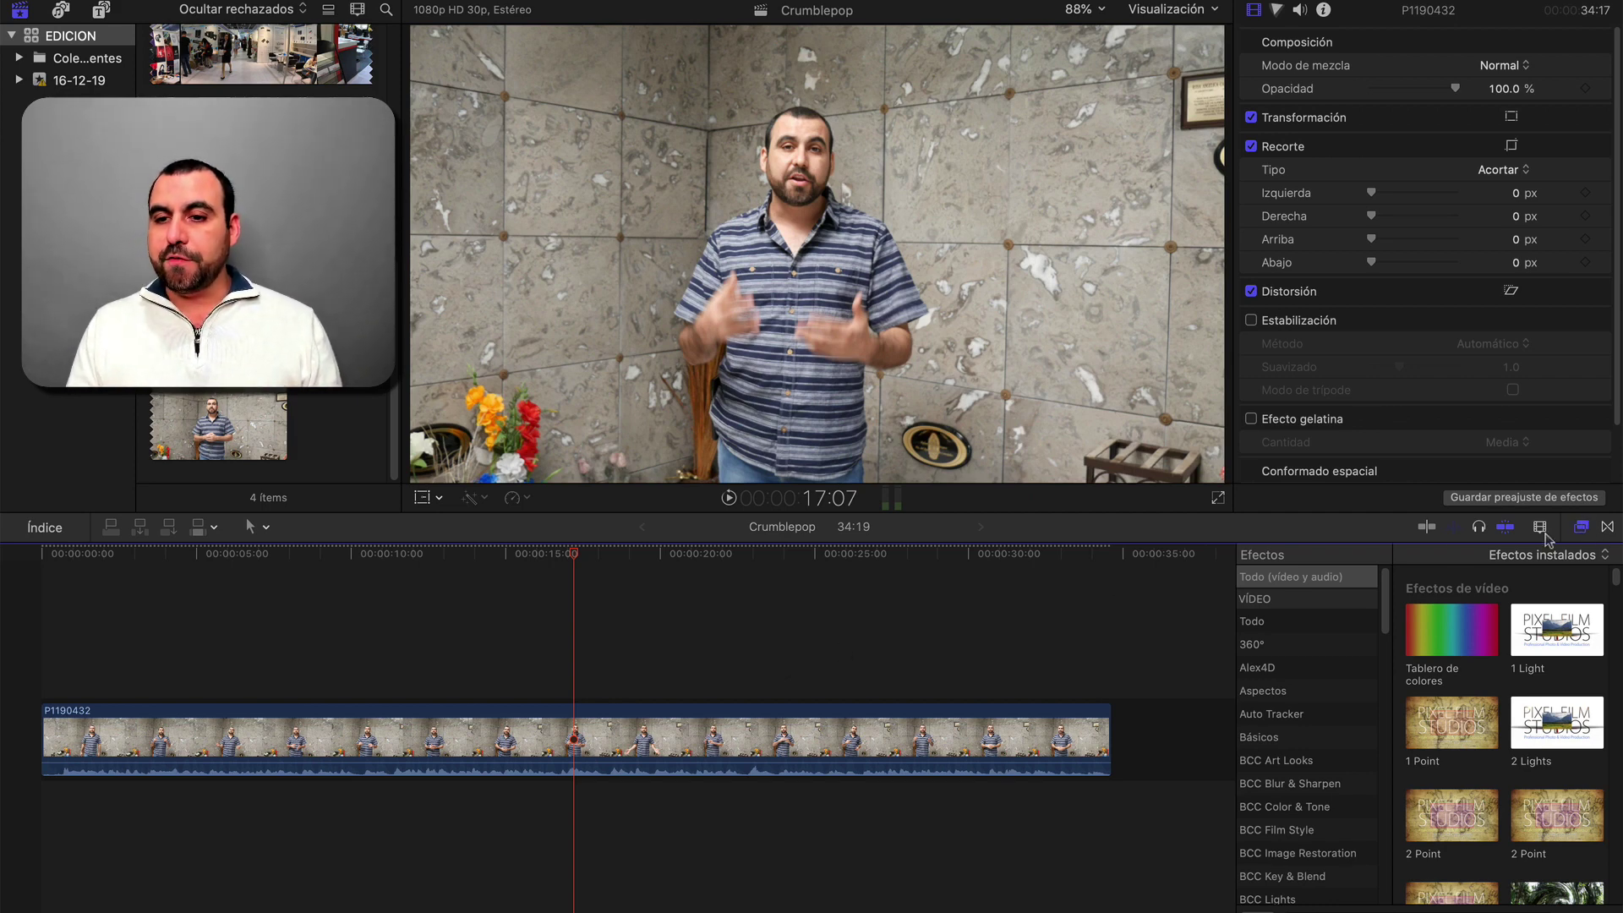
# Step: Drag EchoRemover 2 from Audio > CrumplePop onto the P1190432 clip in the timeline
pyautogui.scroll(-15, 1308, 701)
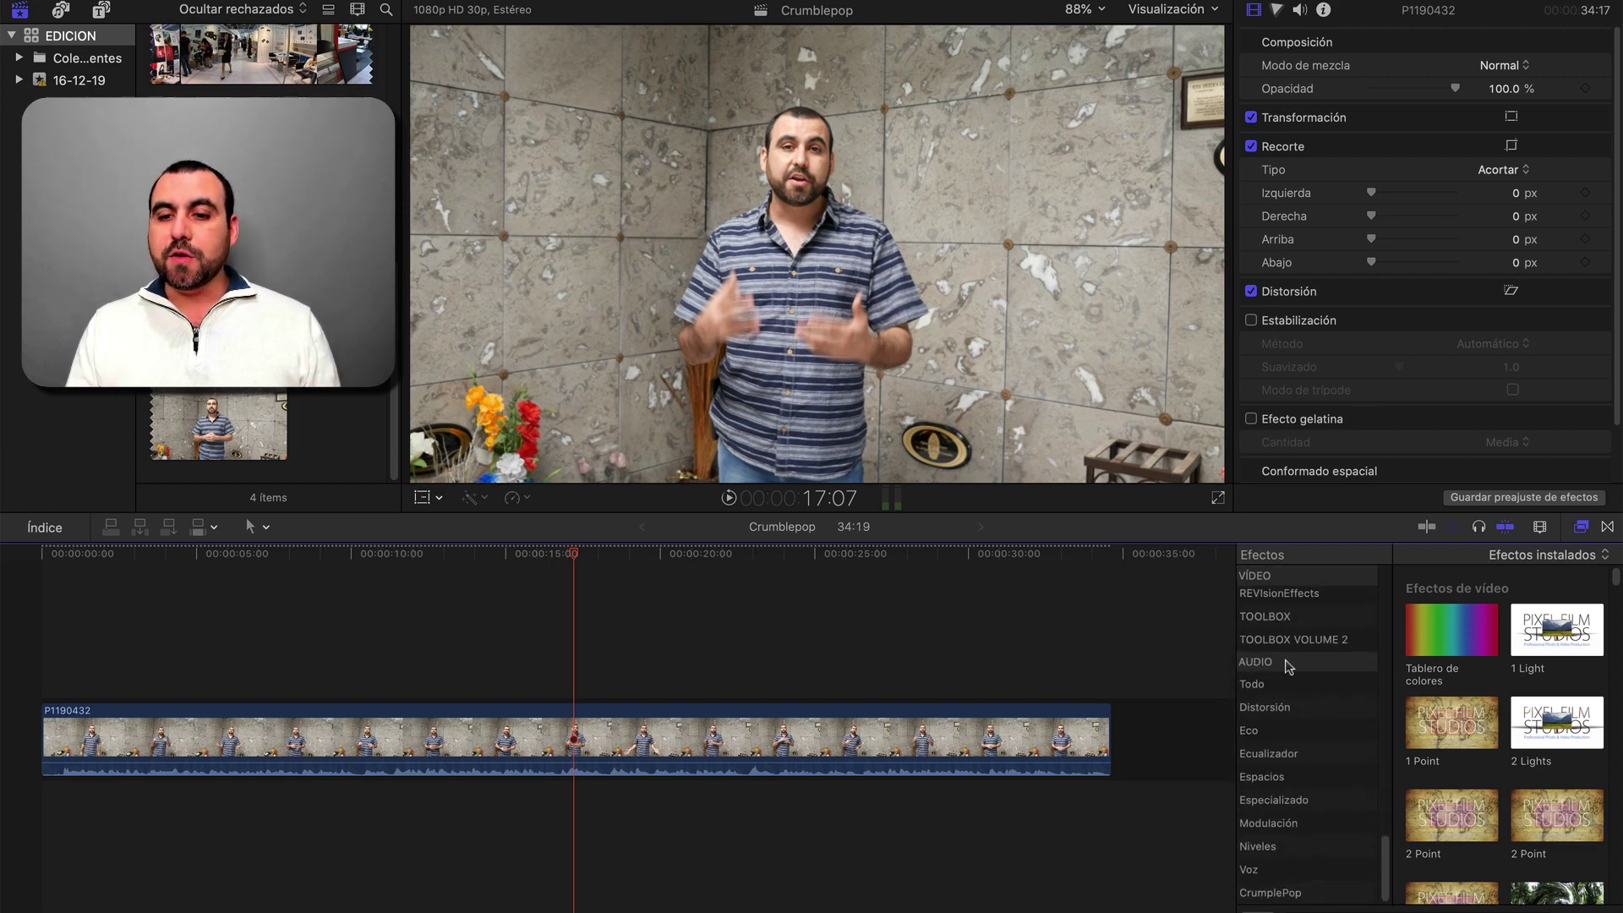
pyautogui.click(1263, 895)
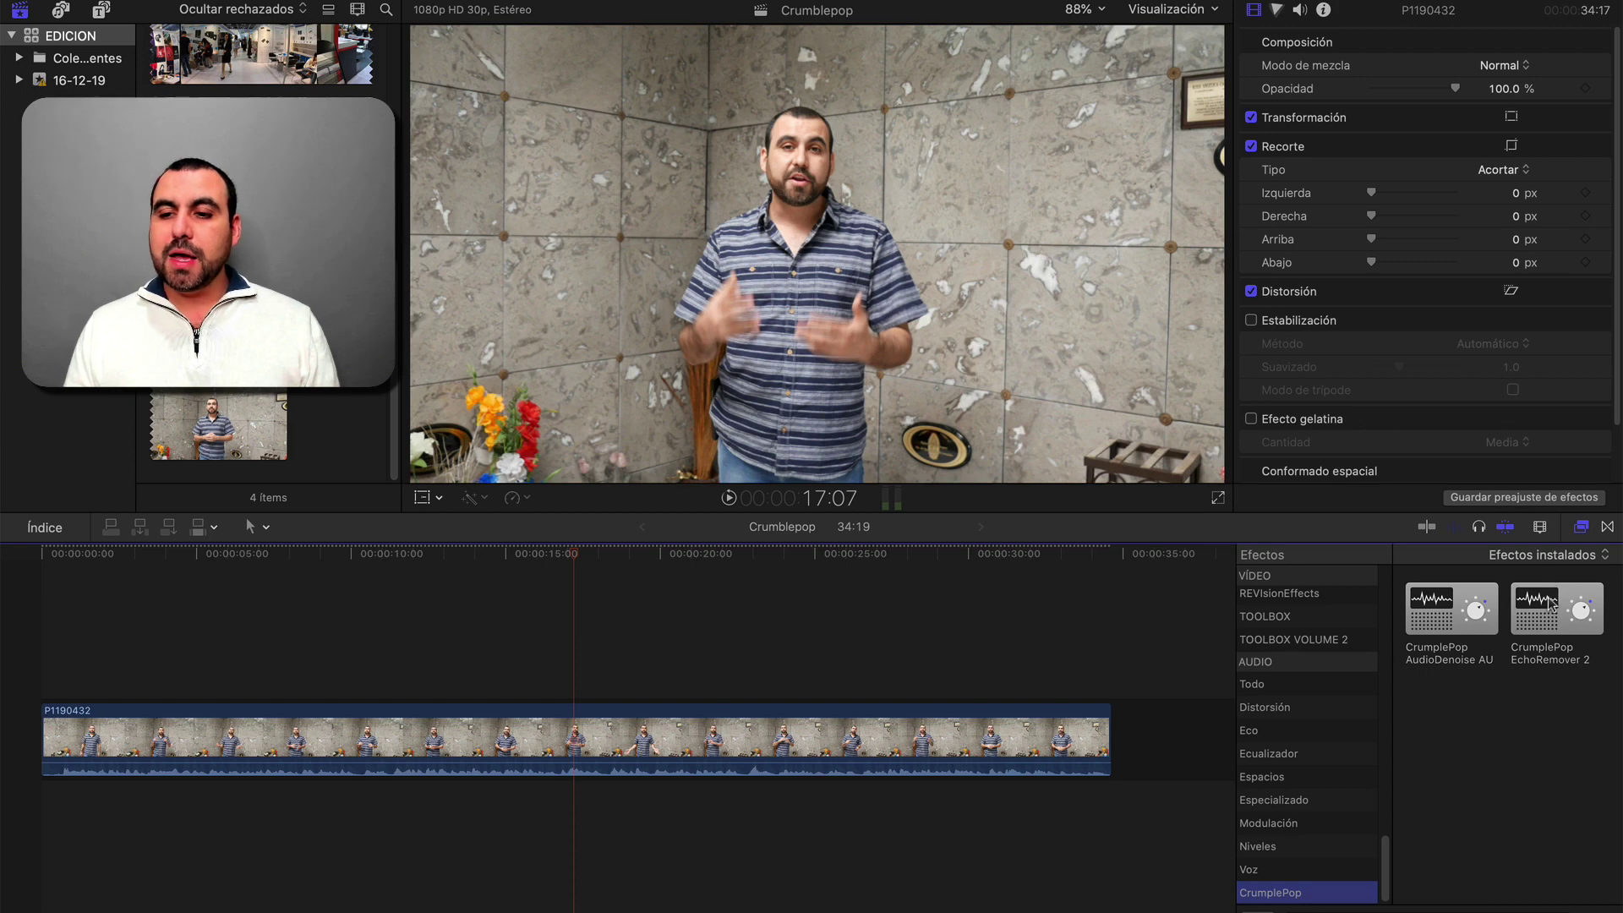
pyautogui.moveTo(1551, 601); pyautogui.dragTo(849, 733)
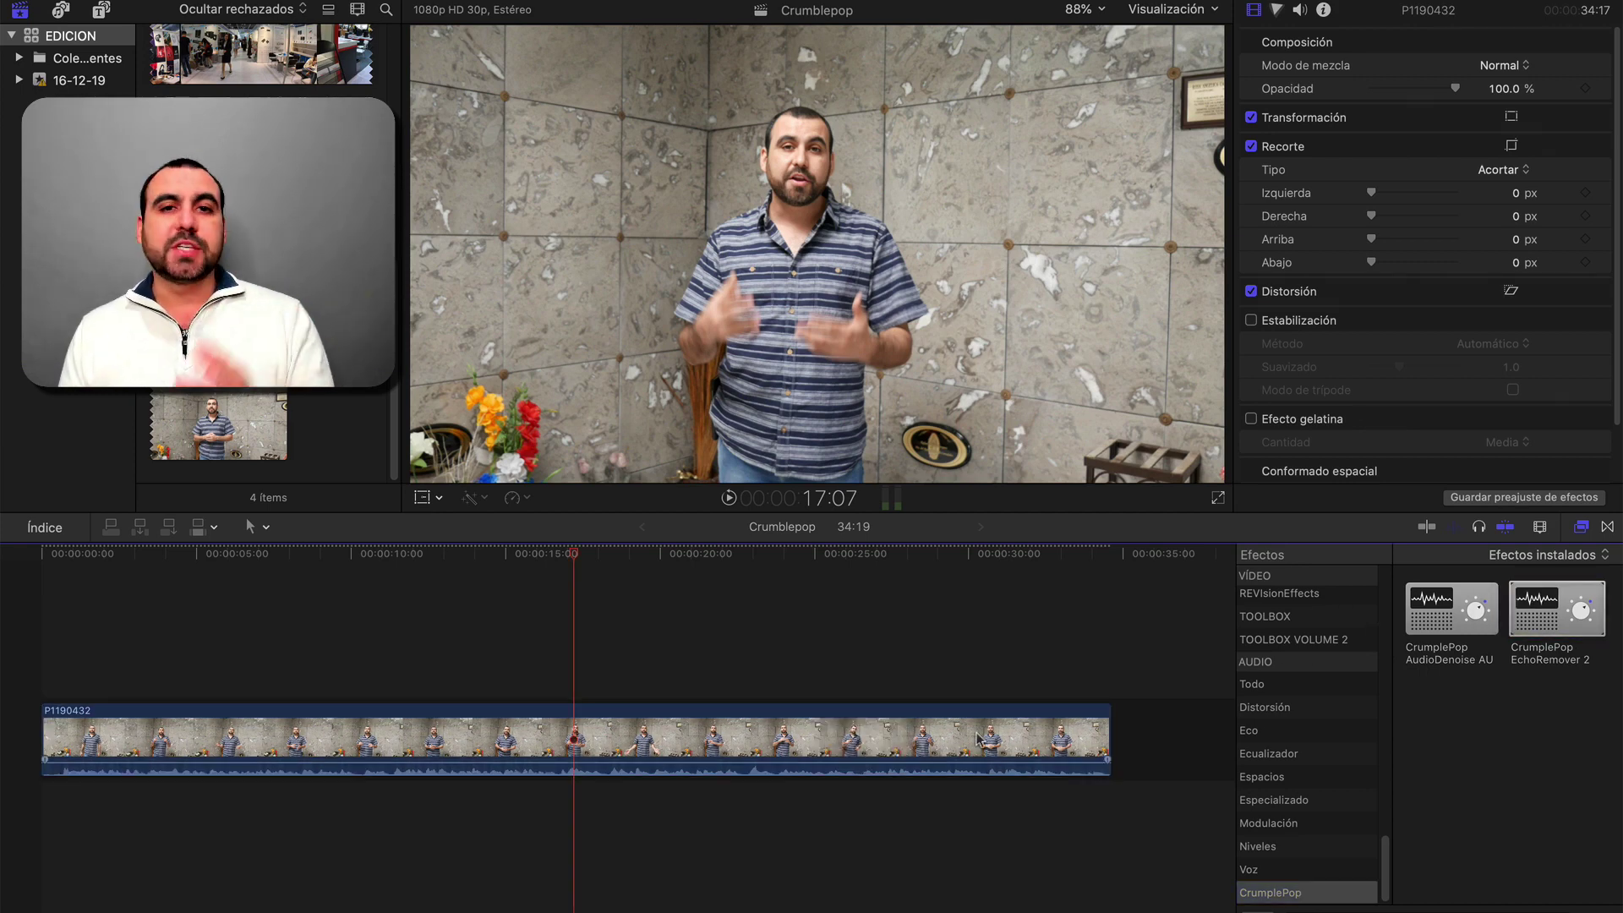
# Step: Open clip P1190432's EchoRemover 2 window from the Audio inspector and place it upper right
pyautogui.click(1032, 738)
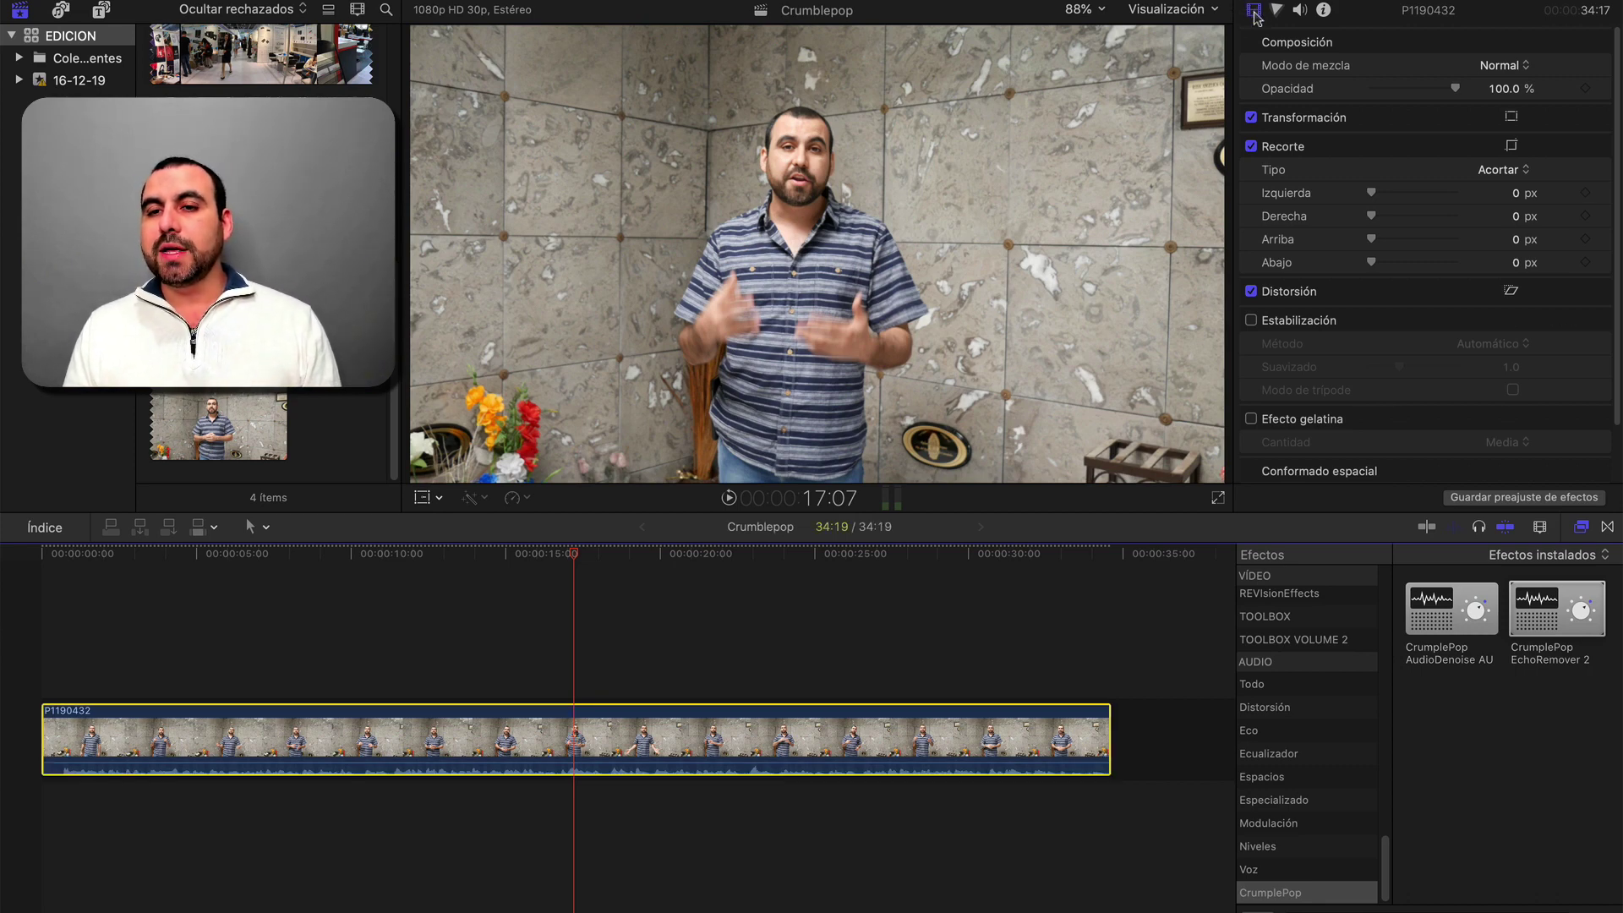
pyautogui.click(1301, 12)
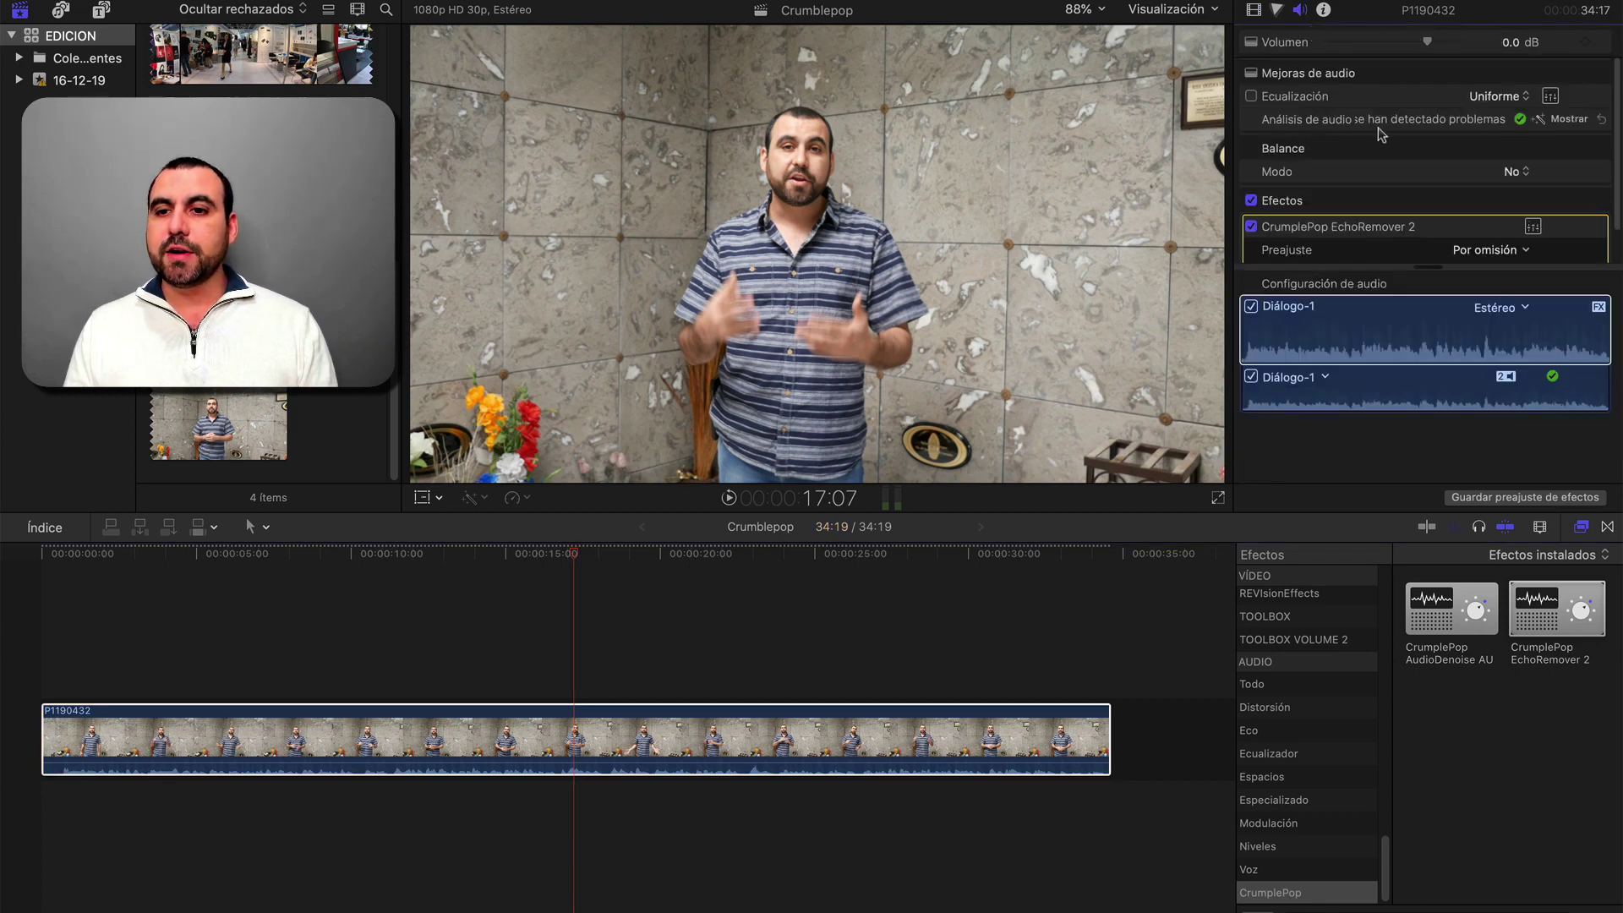
pyautogui.scroll(-2, 1376, 131)
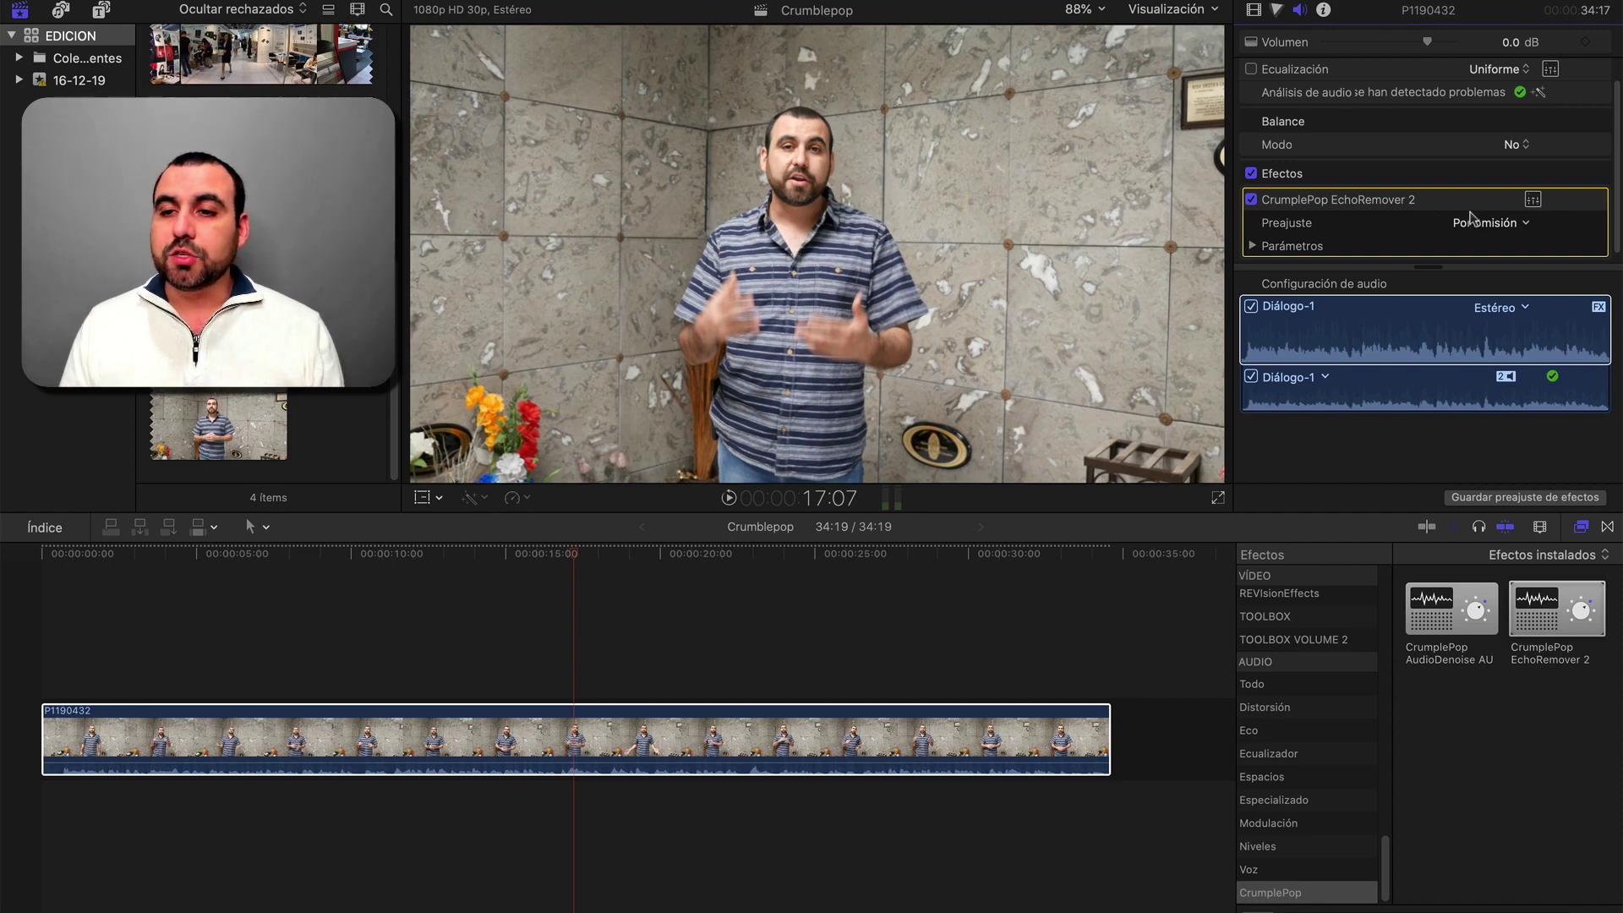
pyautogui.click(1535, 203)
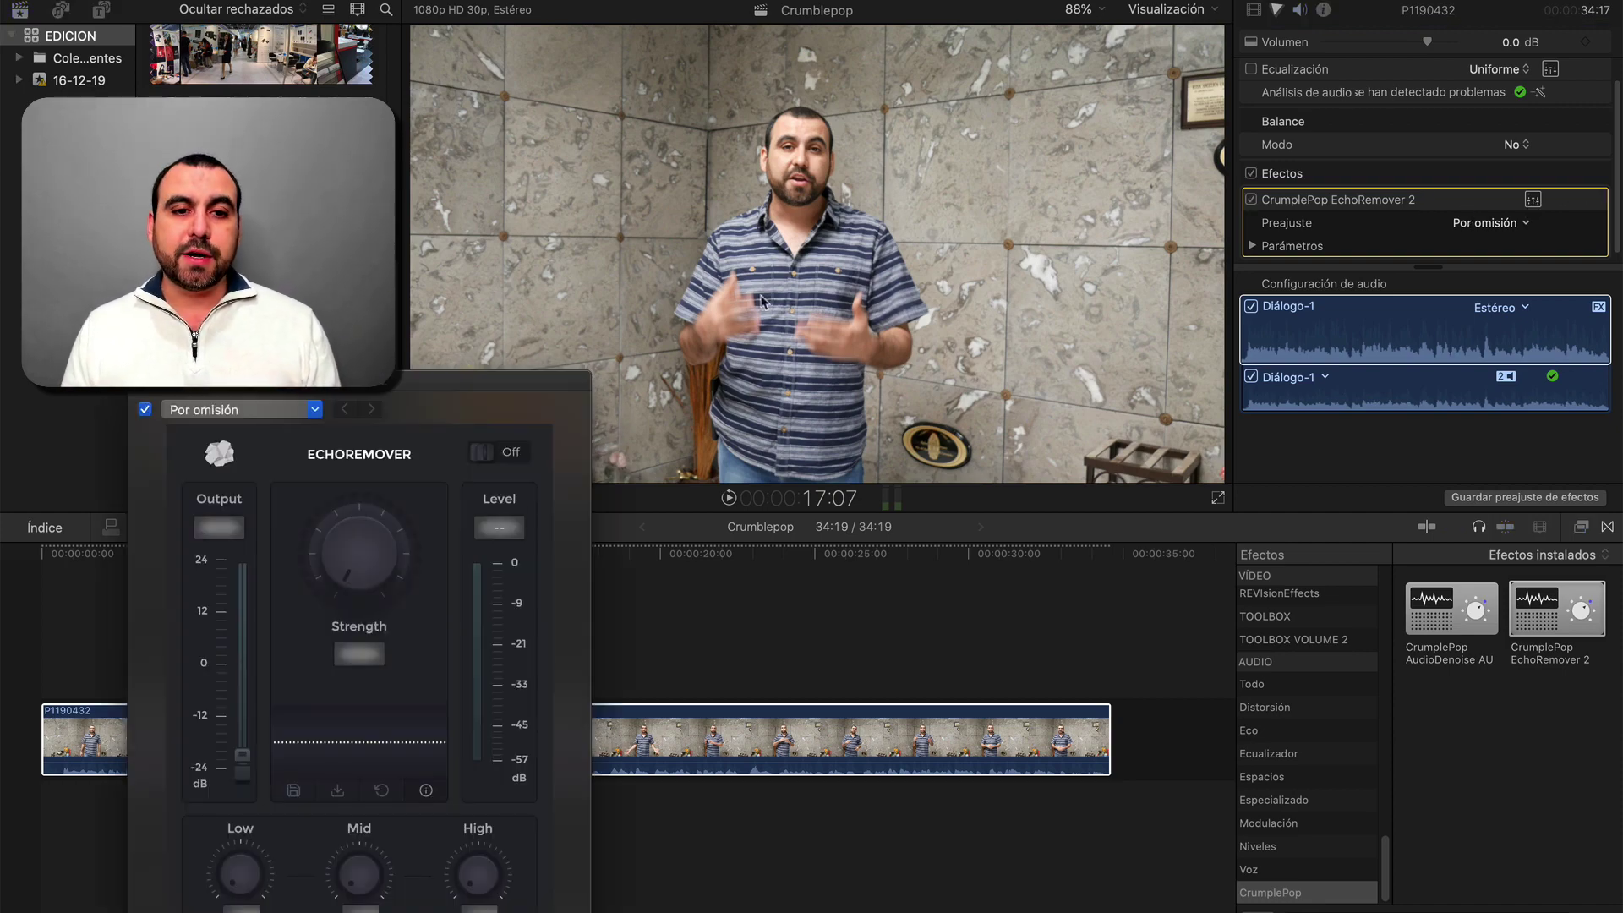
pyautogui.moveTo(483, 385); pyautogui.dragTo(1345, 64)
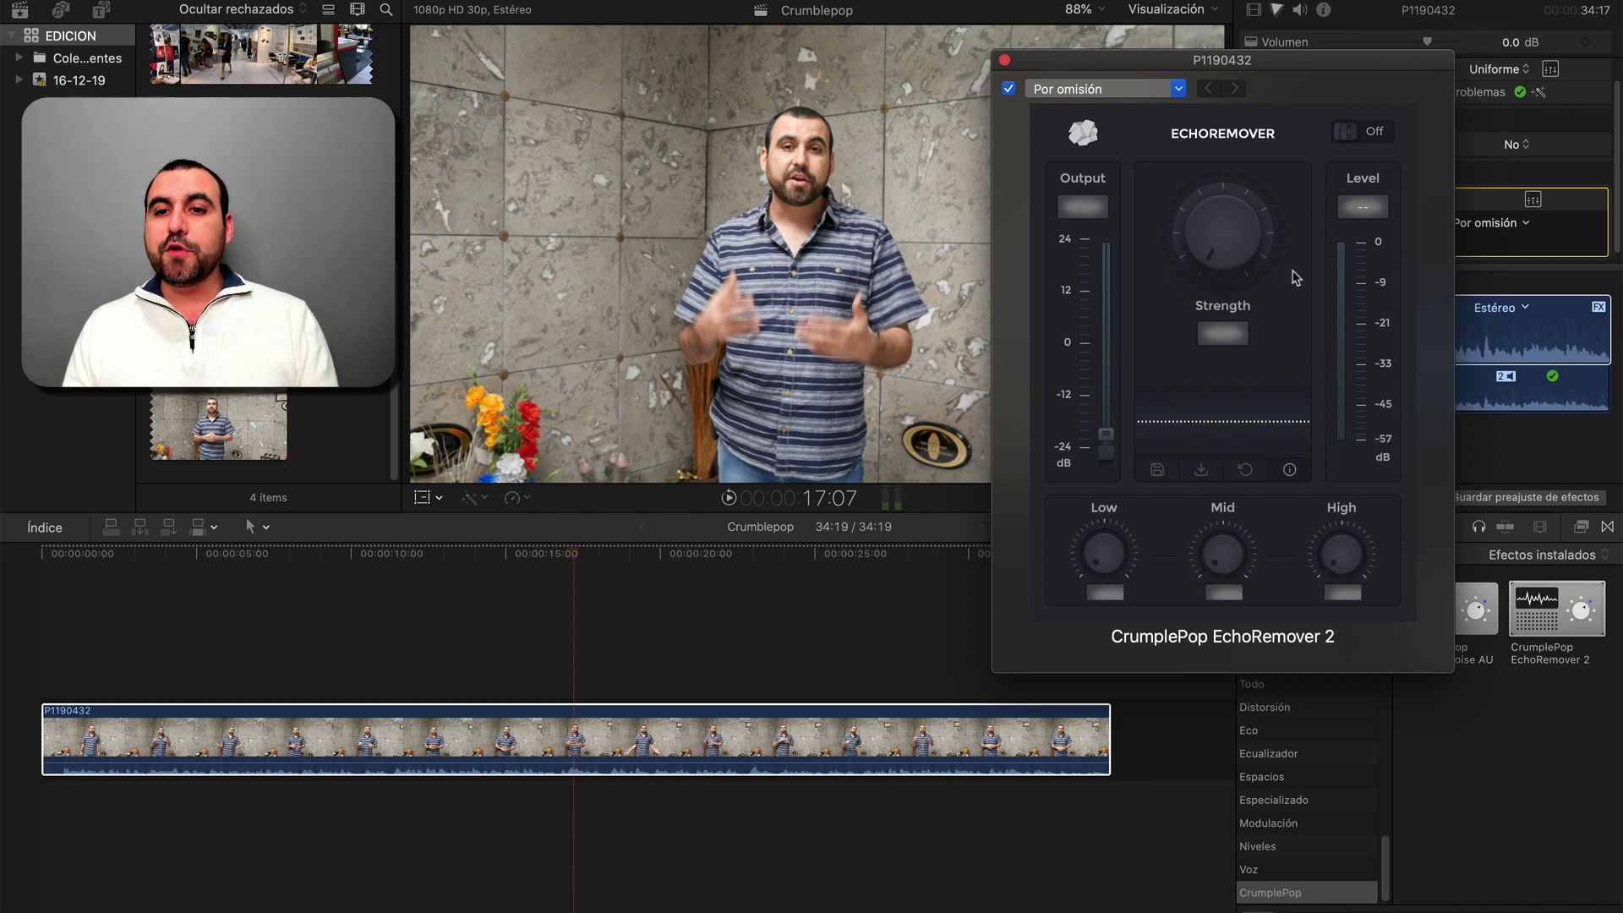
# Step: Toggle the plugin's help labels on and off, then zoom the timeline in and back out
pyautogui.click(1291, 472)
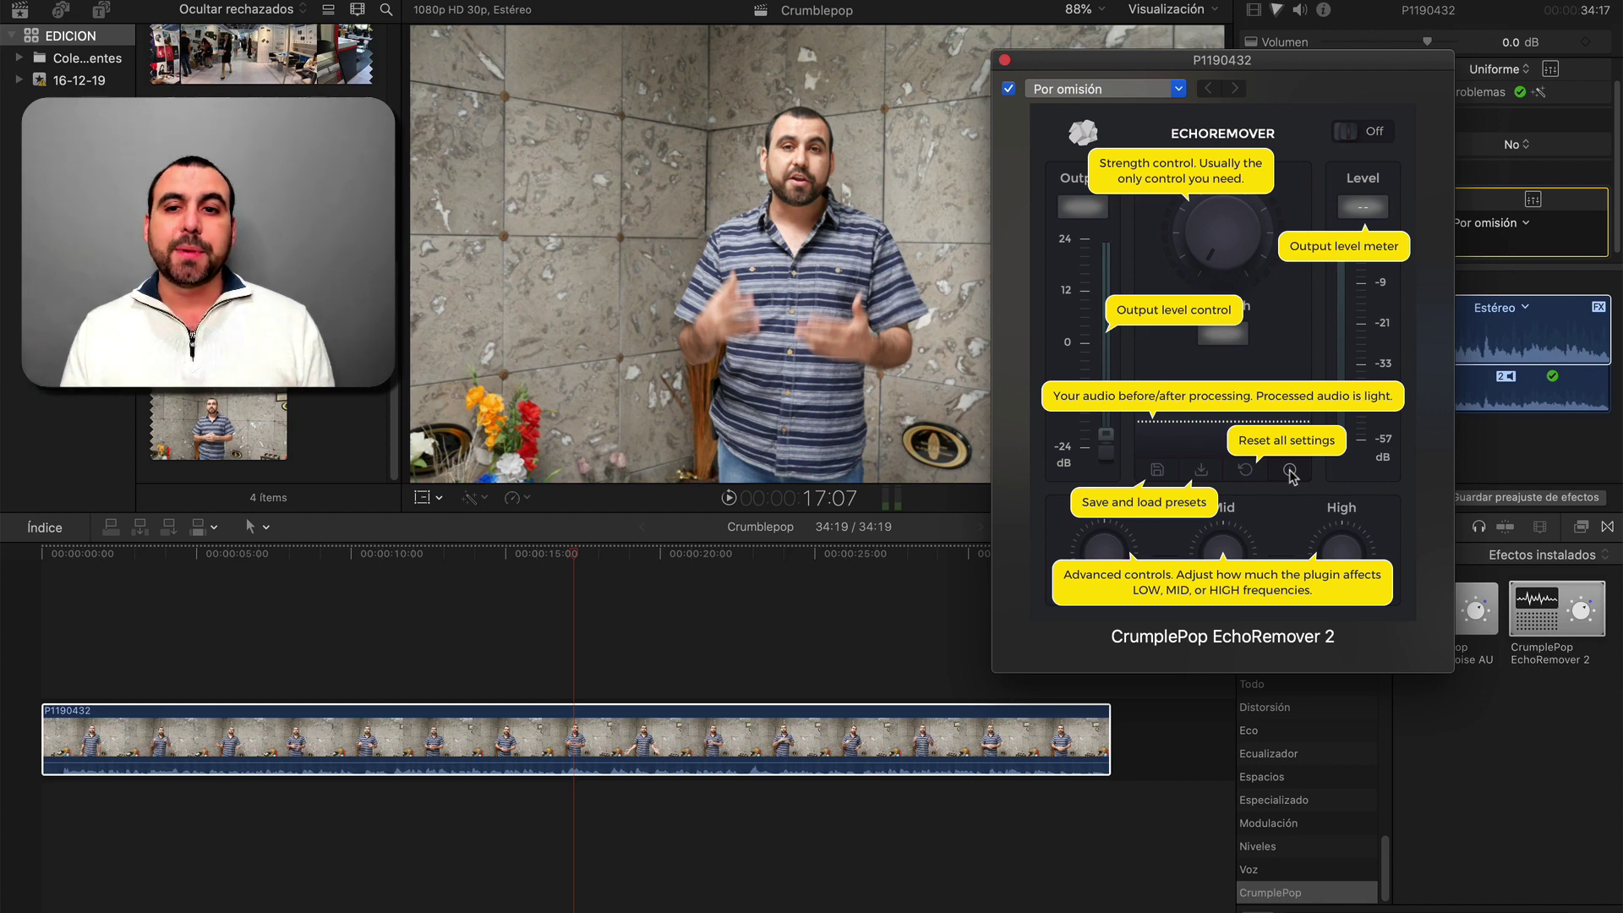
pyautogui.click(1291, 471)
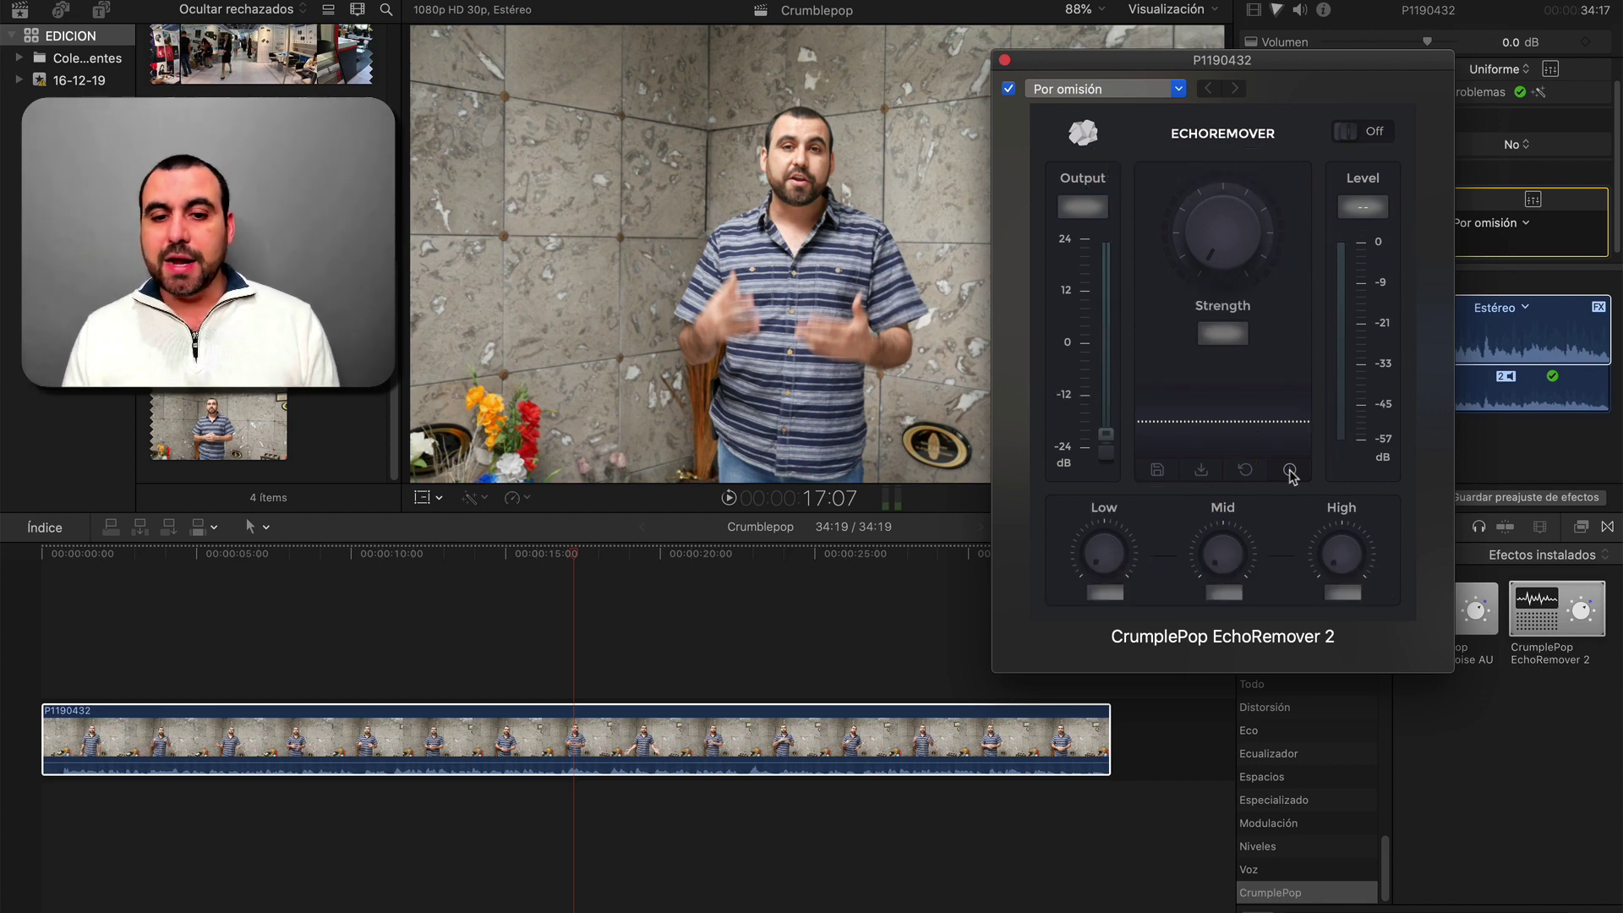
pyautogui.click(433, 761)
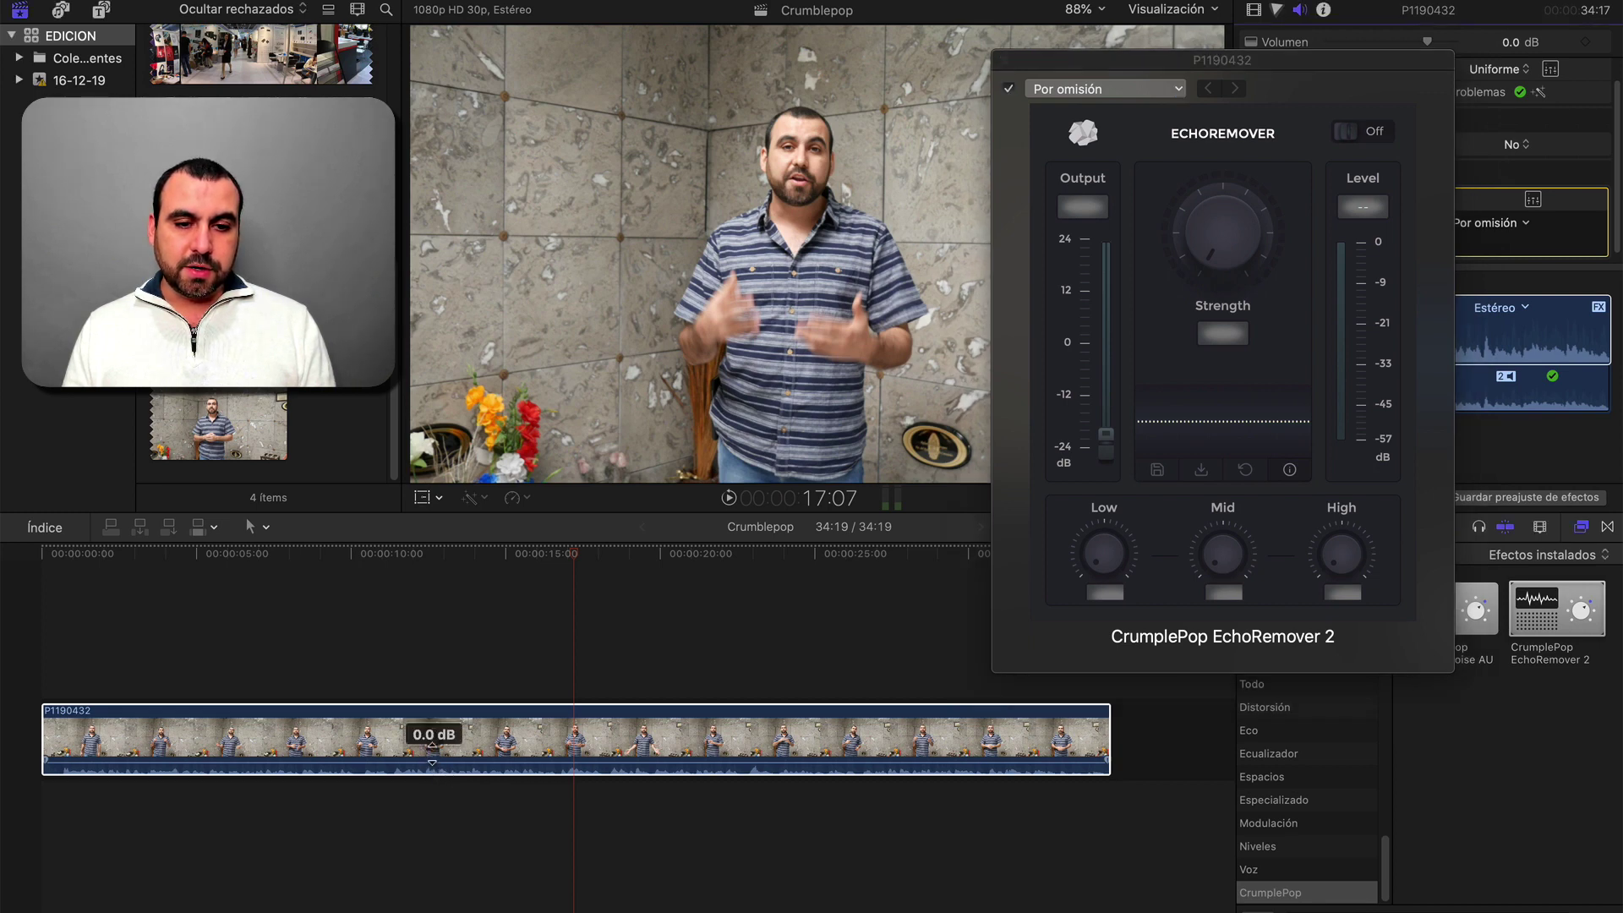
pyautogui.press('super+equal')
pyautogui.press('super+equal')
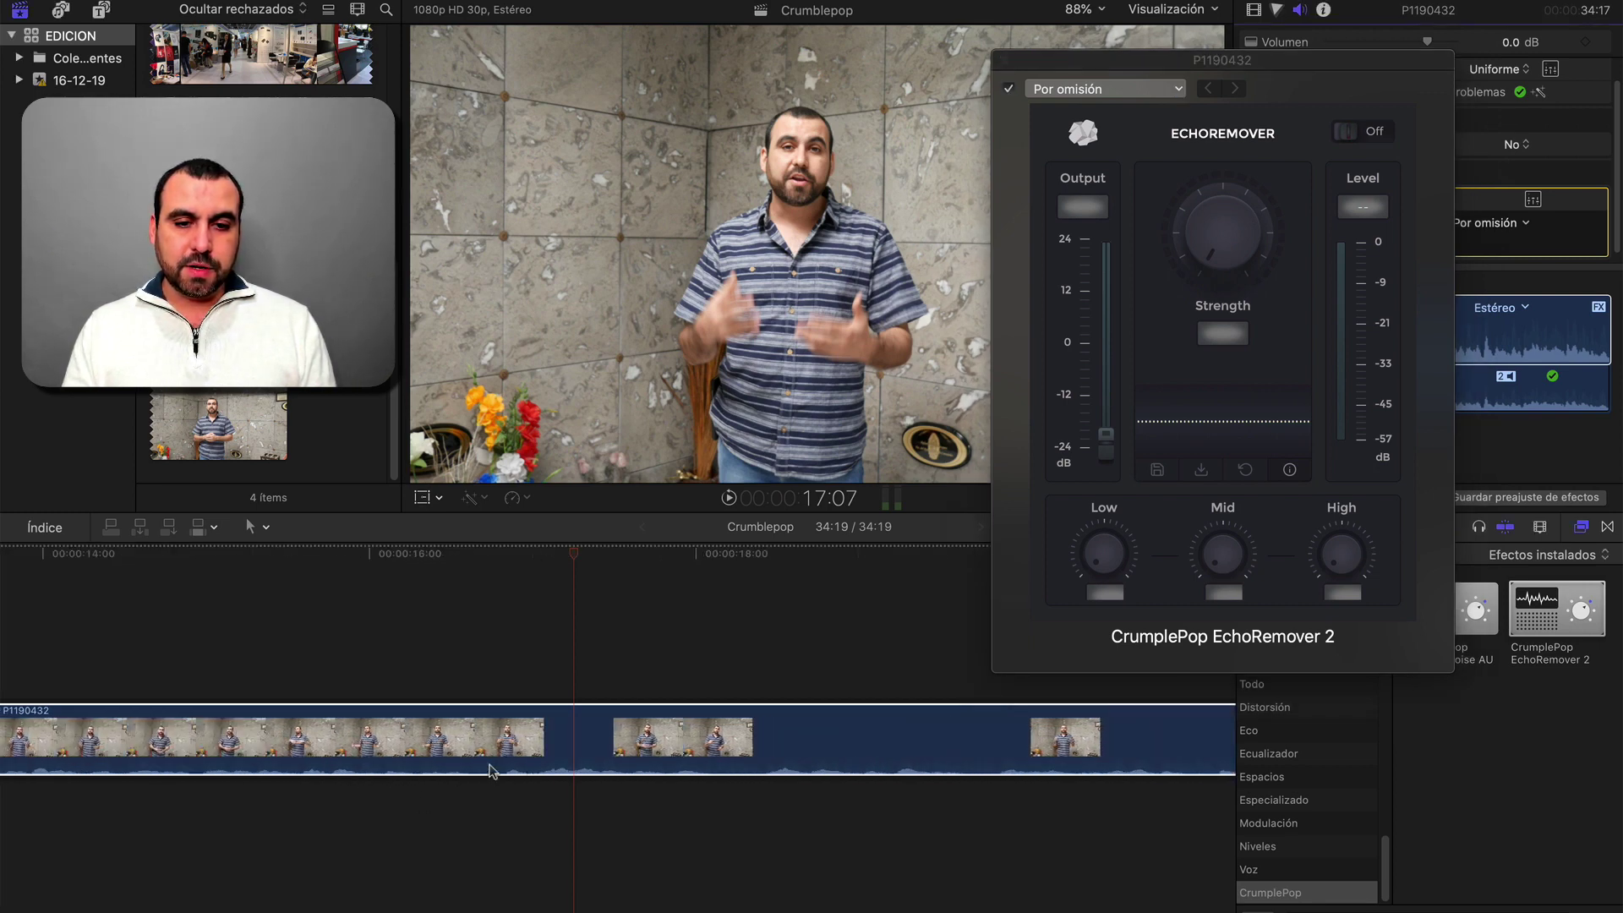
pyautogui.press('super+minus')
pyautogui.press('super+minus')
# Step: Raise the P1190432 clip's volume line from 0.0 dB to 12.0 dB
pyautogui.click(493, 771)
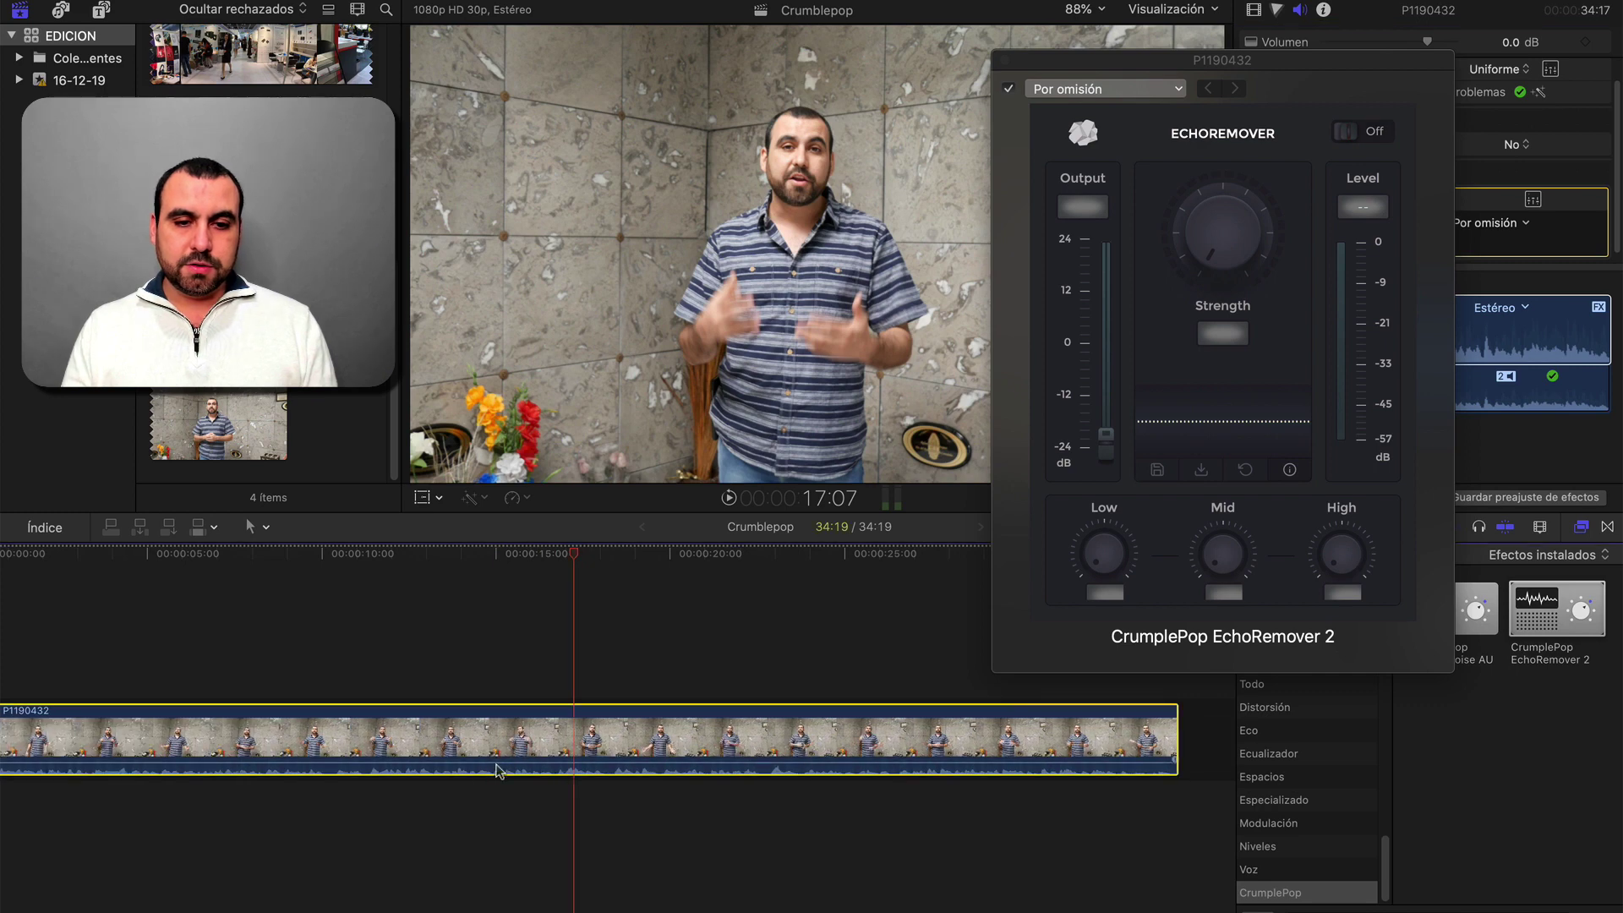
pyautogui.moveTo(494, 754); pyautogui.dragTo(493, 741)
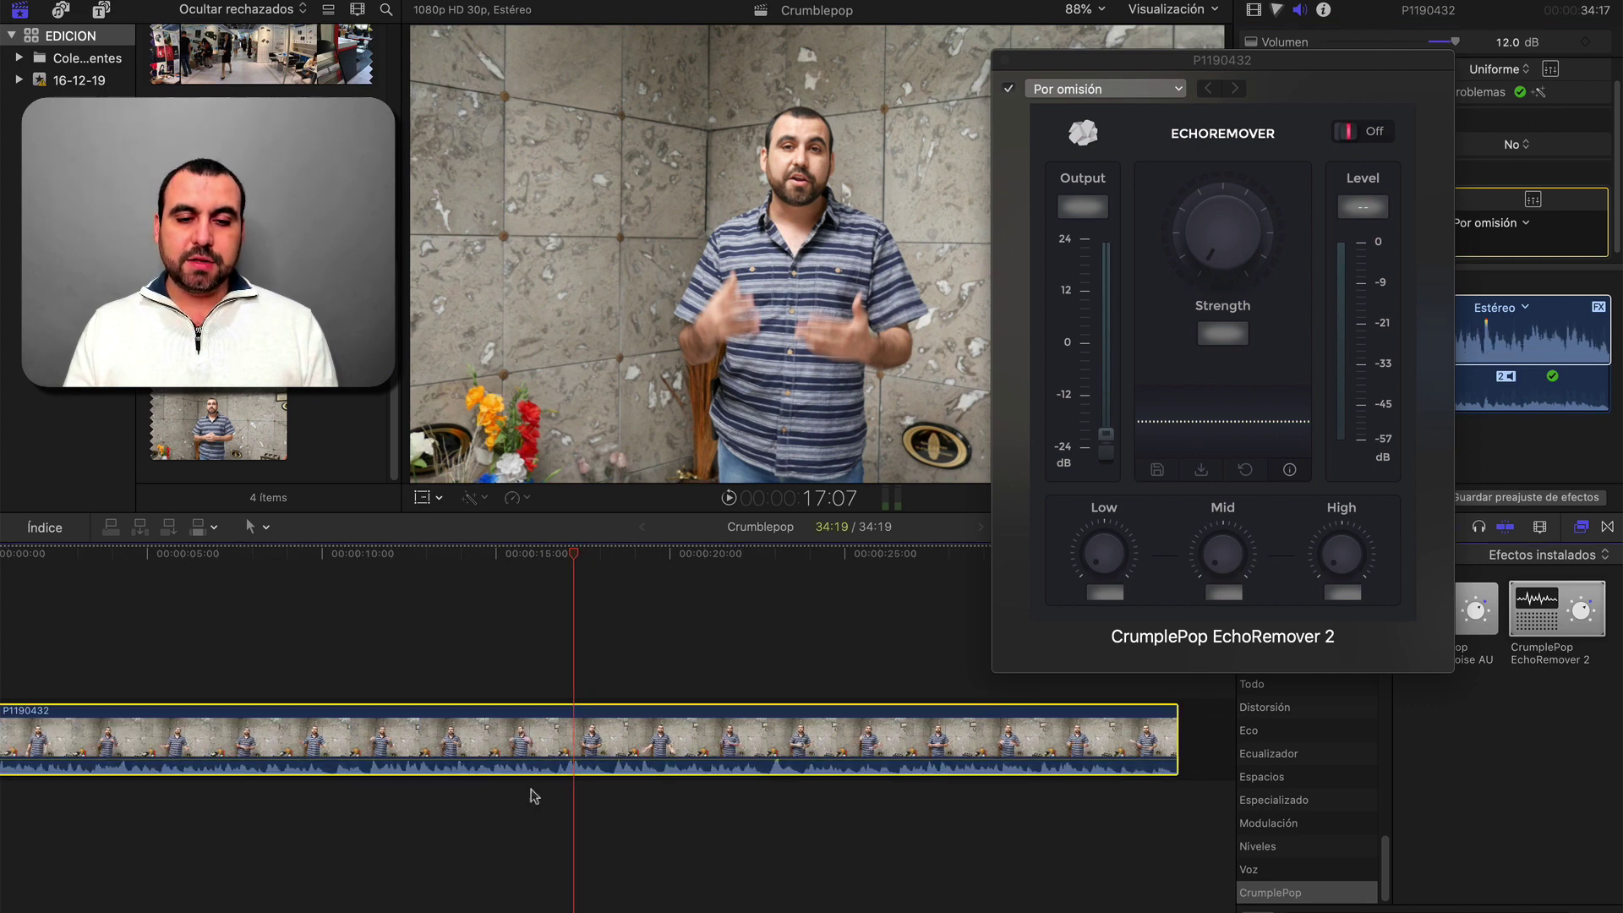
pyautogui.hscroll(-3, 543, 800)
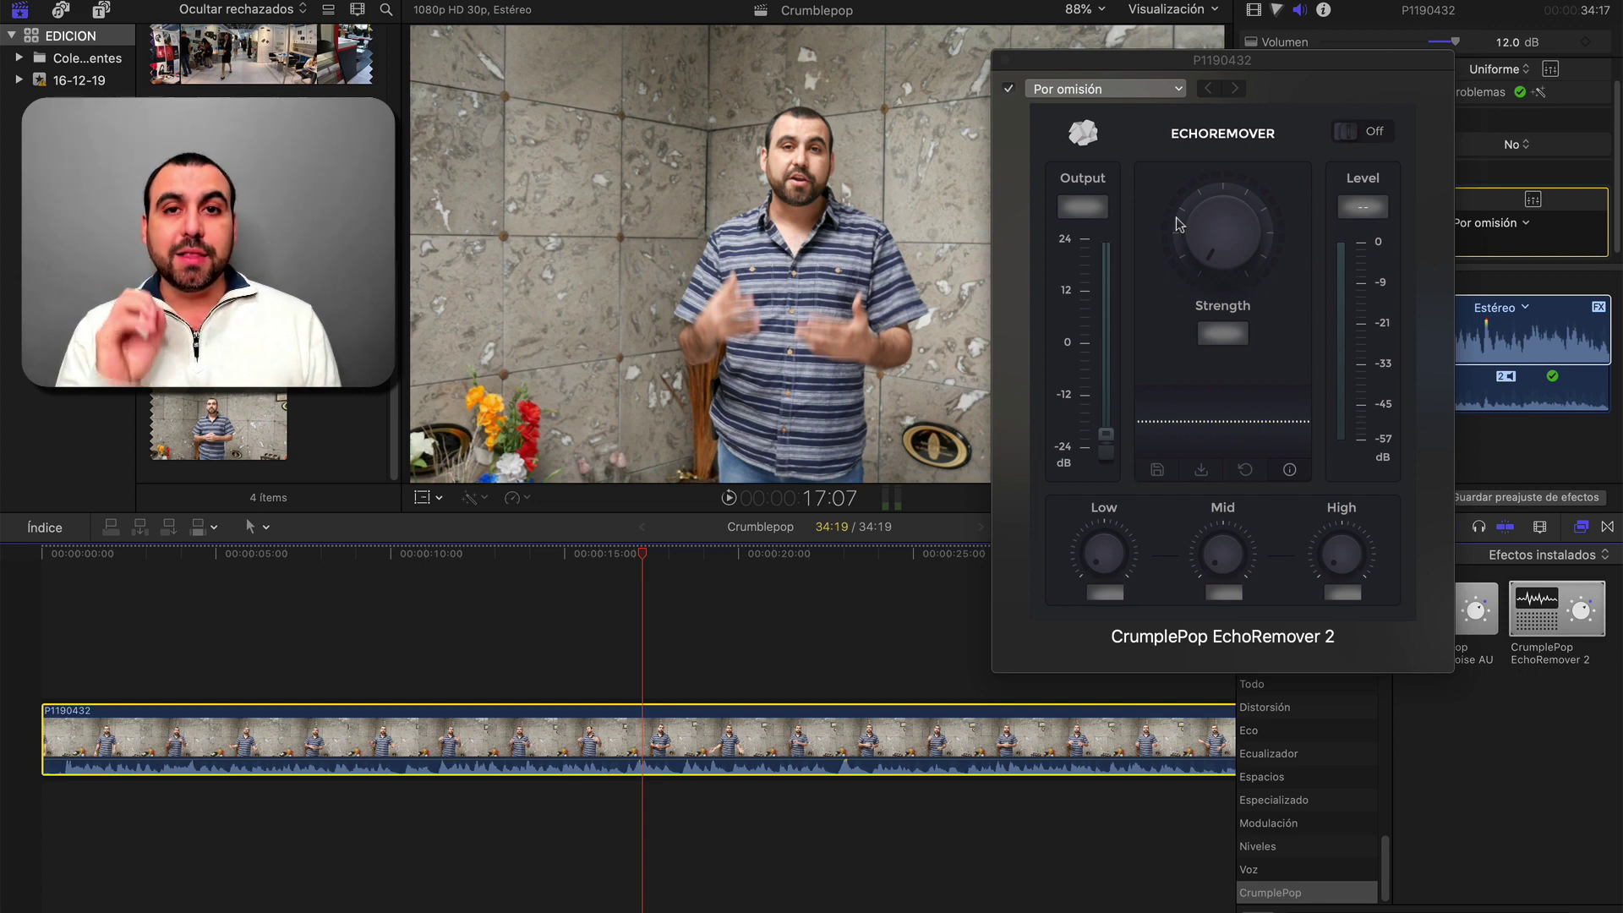
pyautogui.scroll(-1, 350, 615)
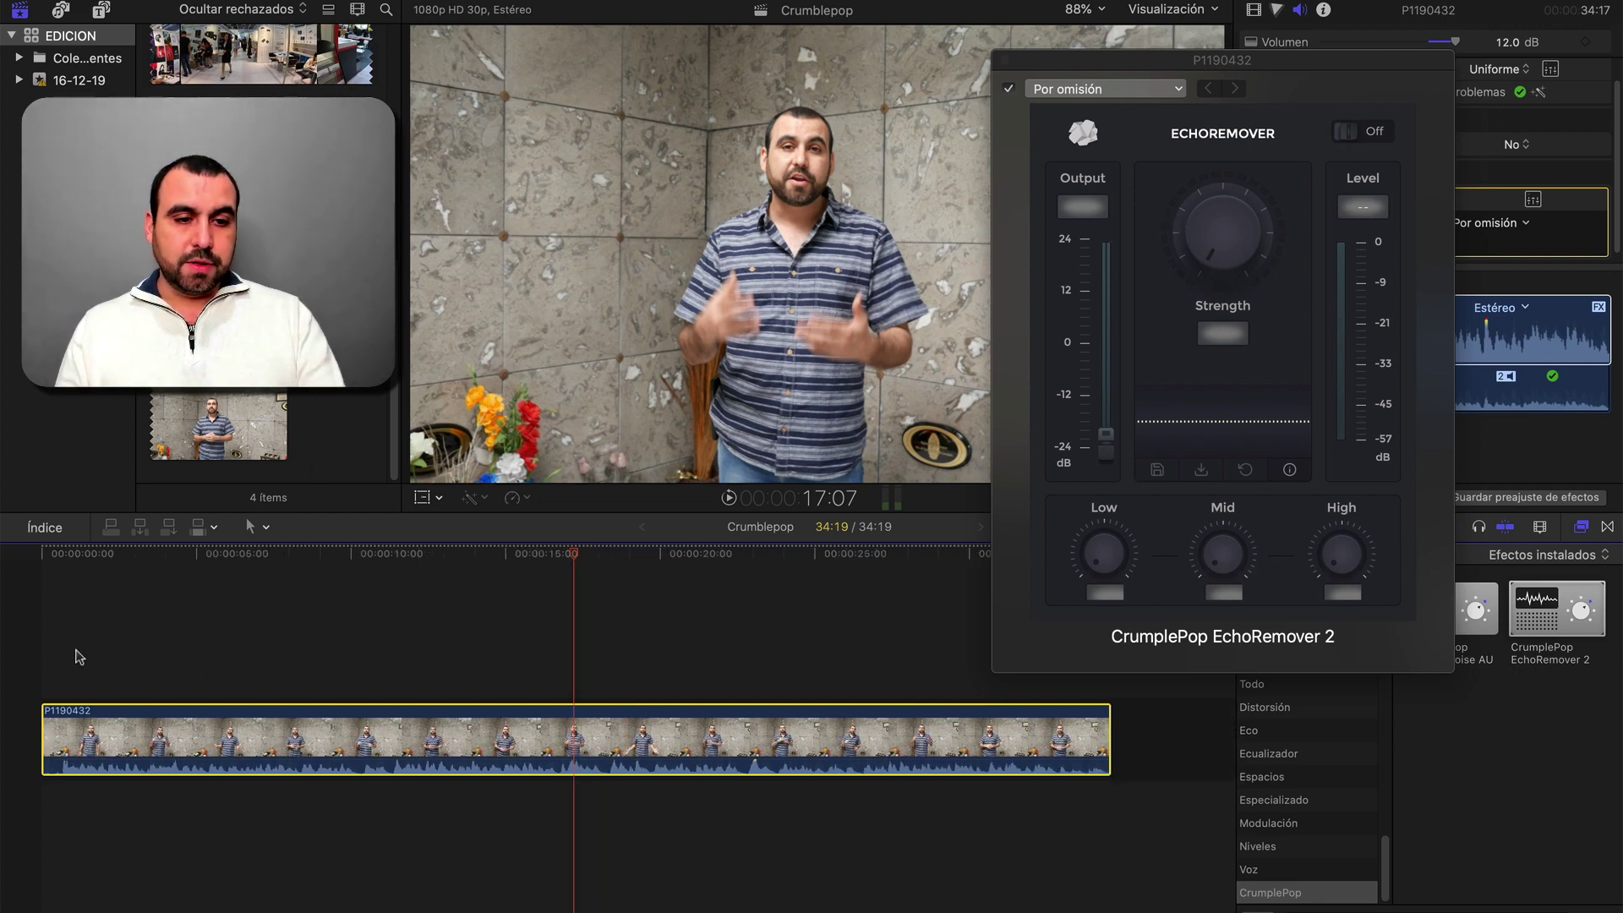
# Step: Play the interview from the start of the clip
pyautogui.click(55, 633)
pyautogui.click(49, 561)
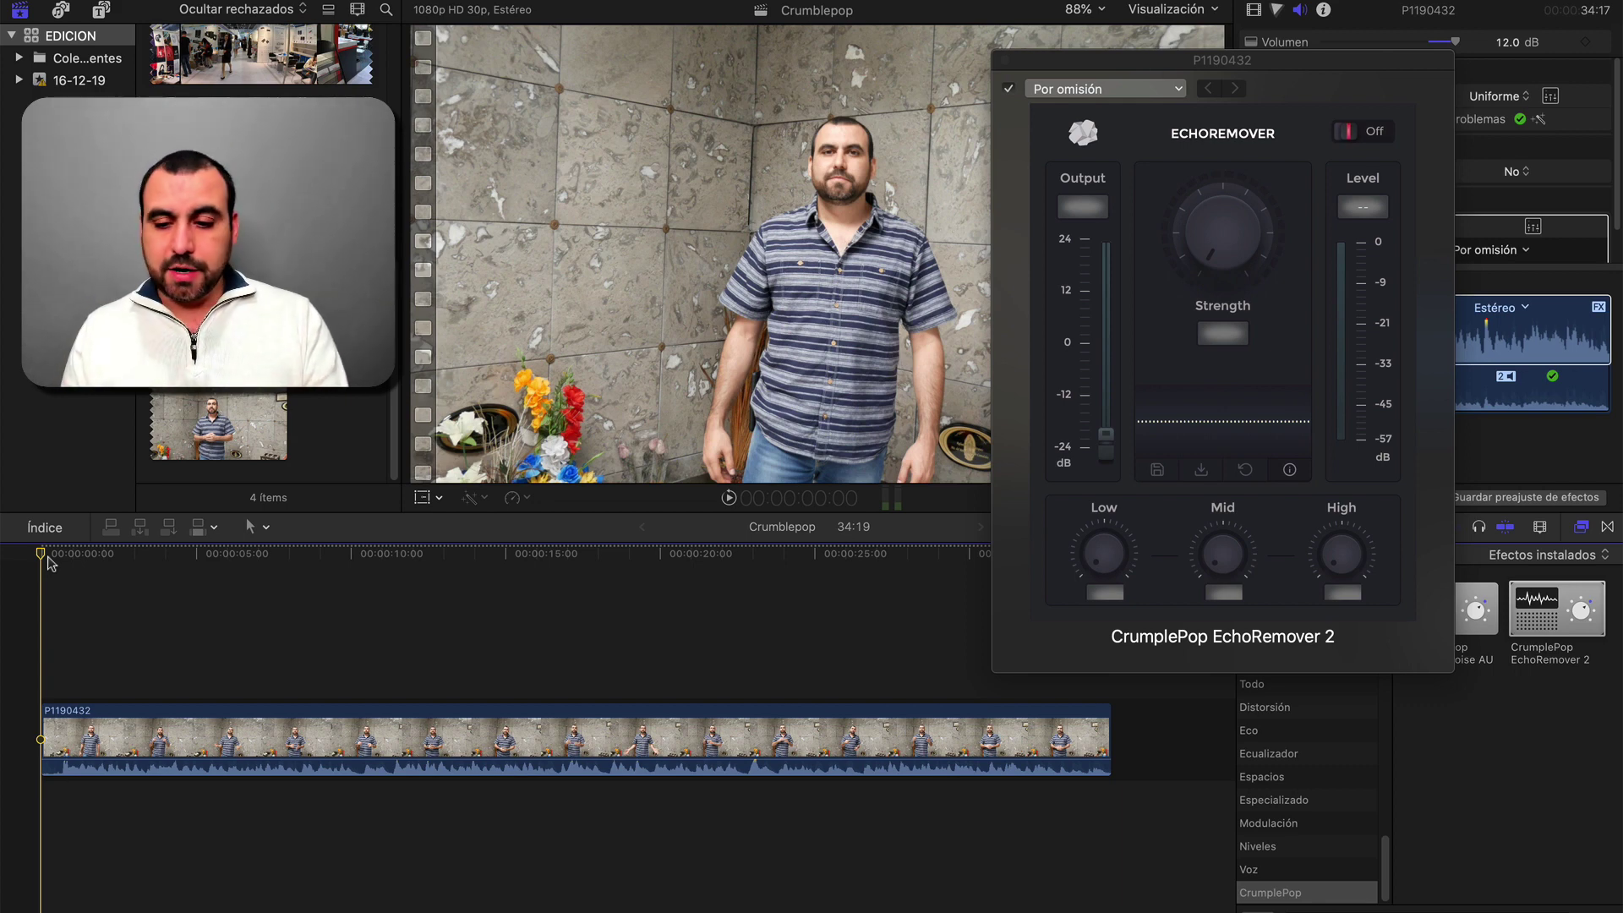
pyautogui.press('space')
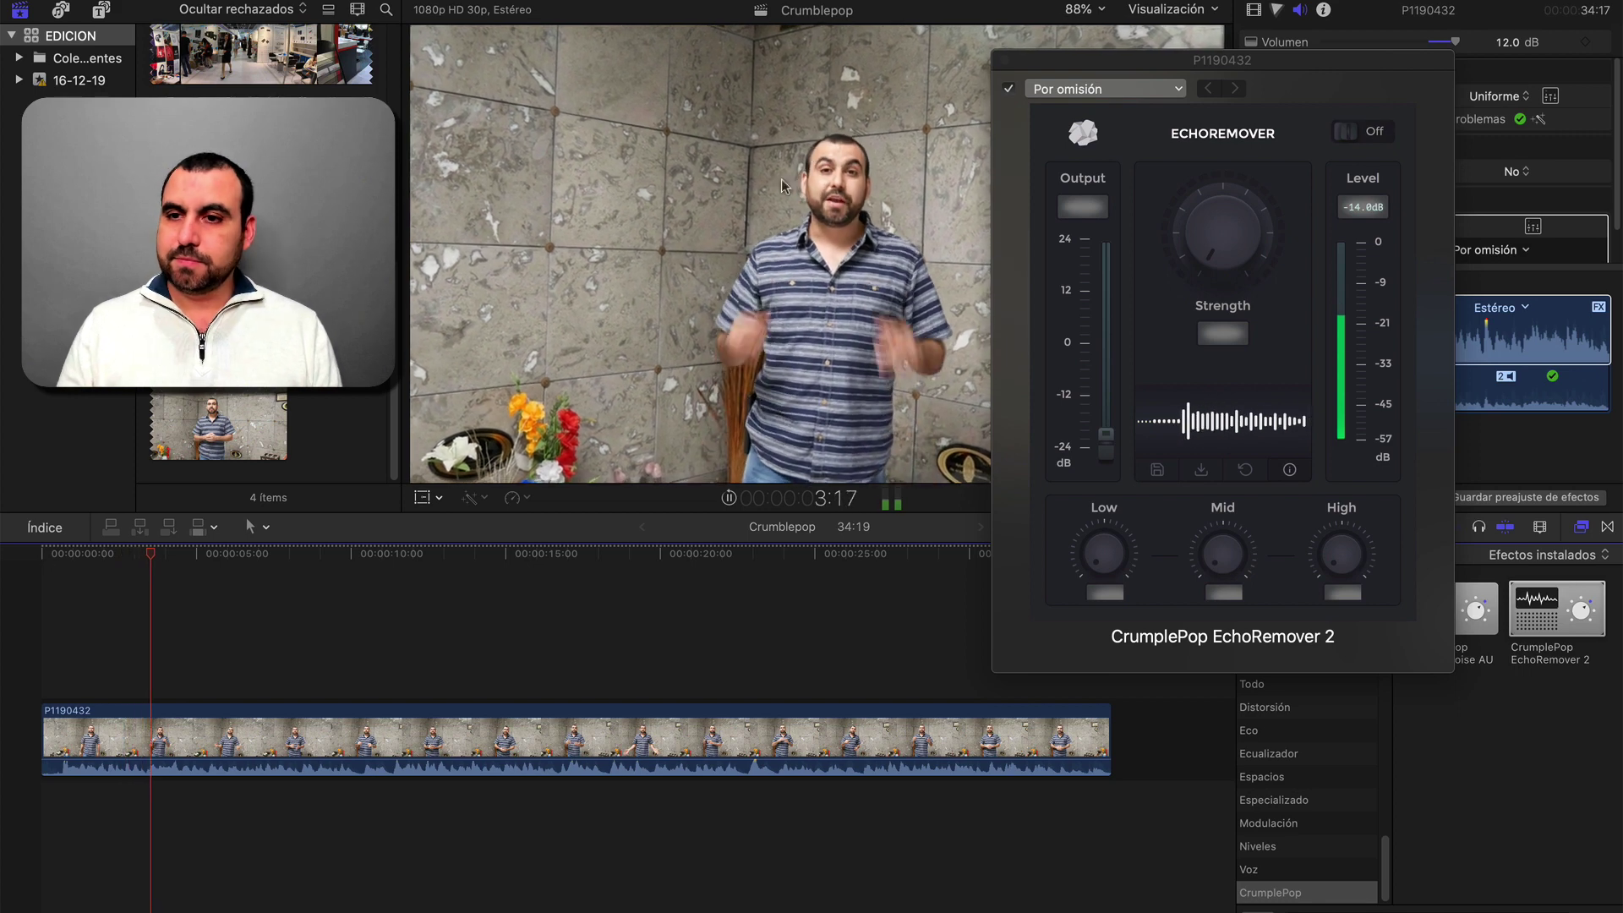
# Step: Switch EchoRemover on during playback and set its Strength to 55%
pyautogui.click(1353, 133)
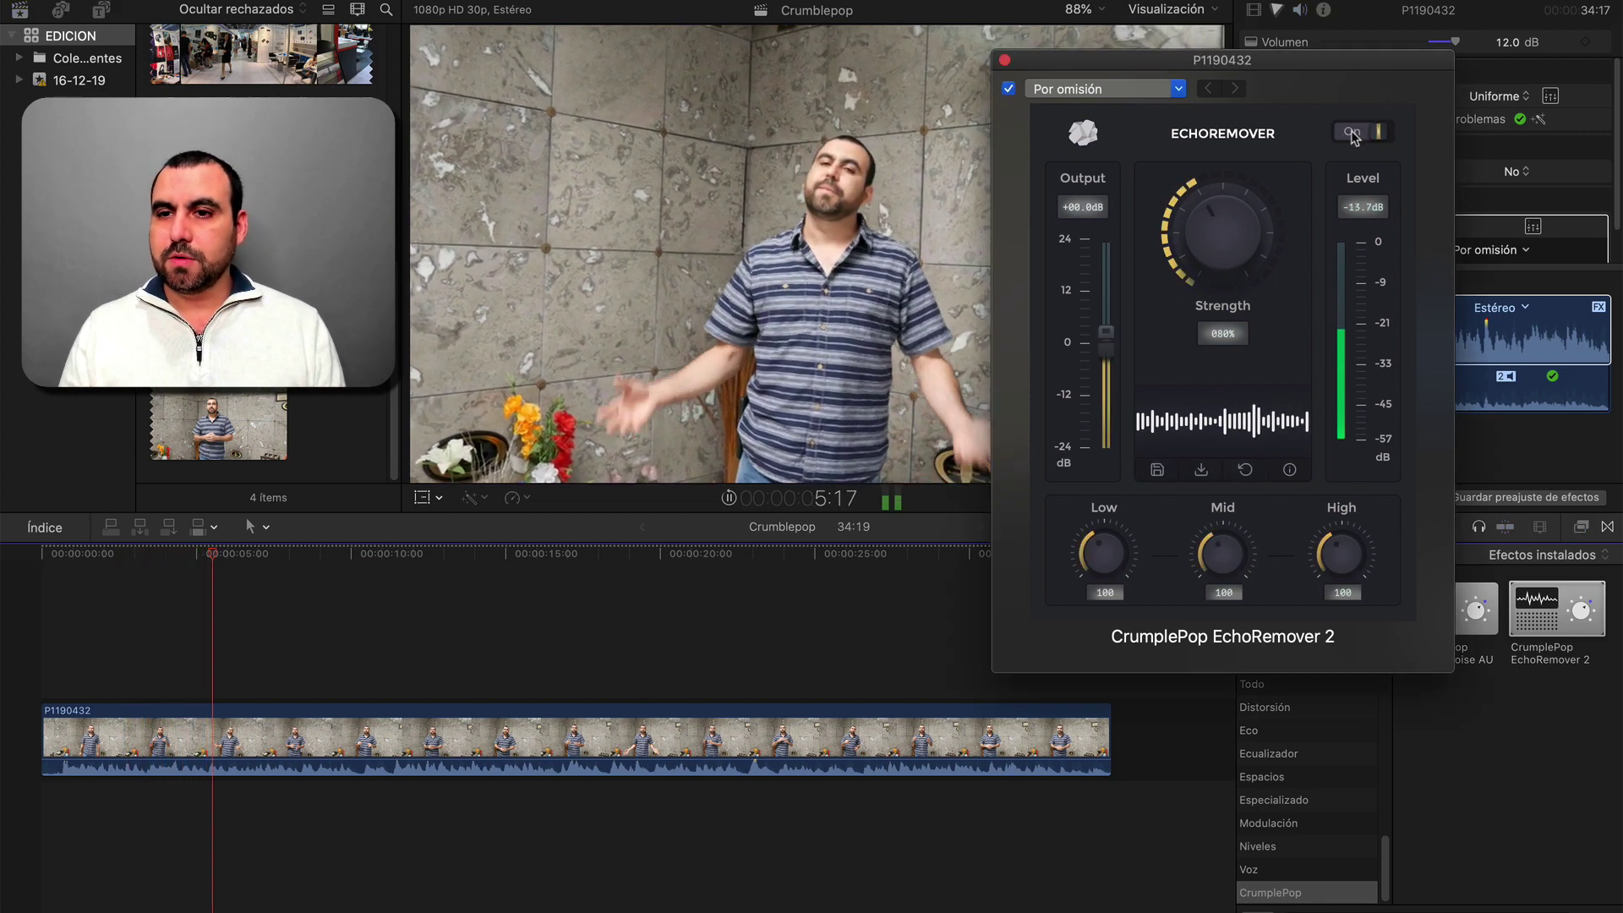
pyautogui.click(1260, 228)
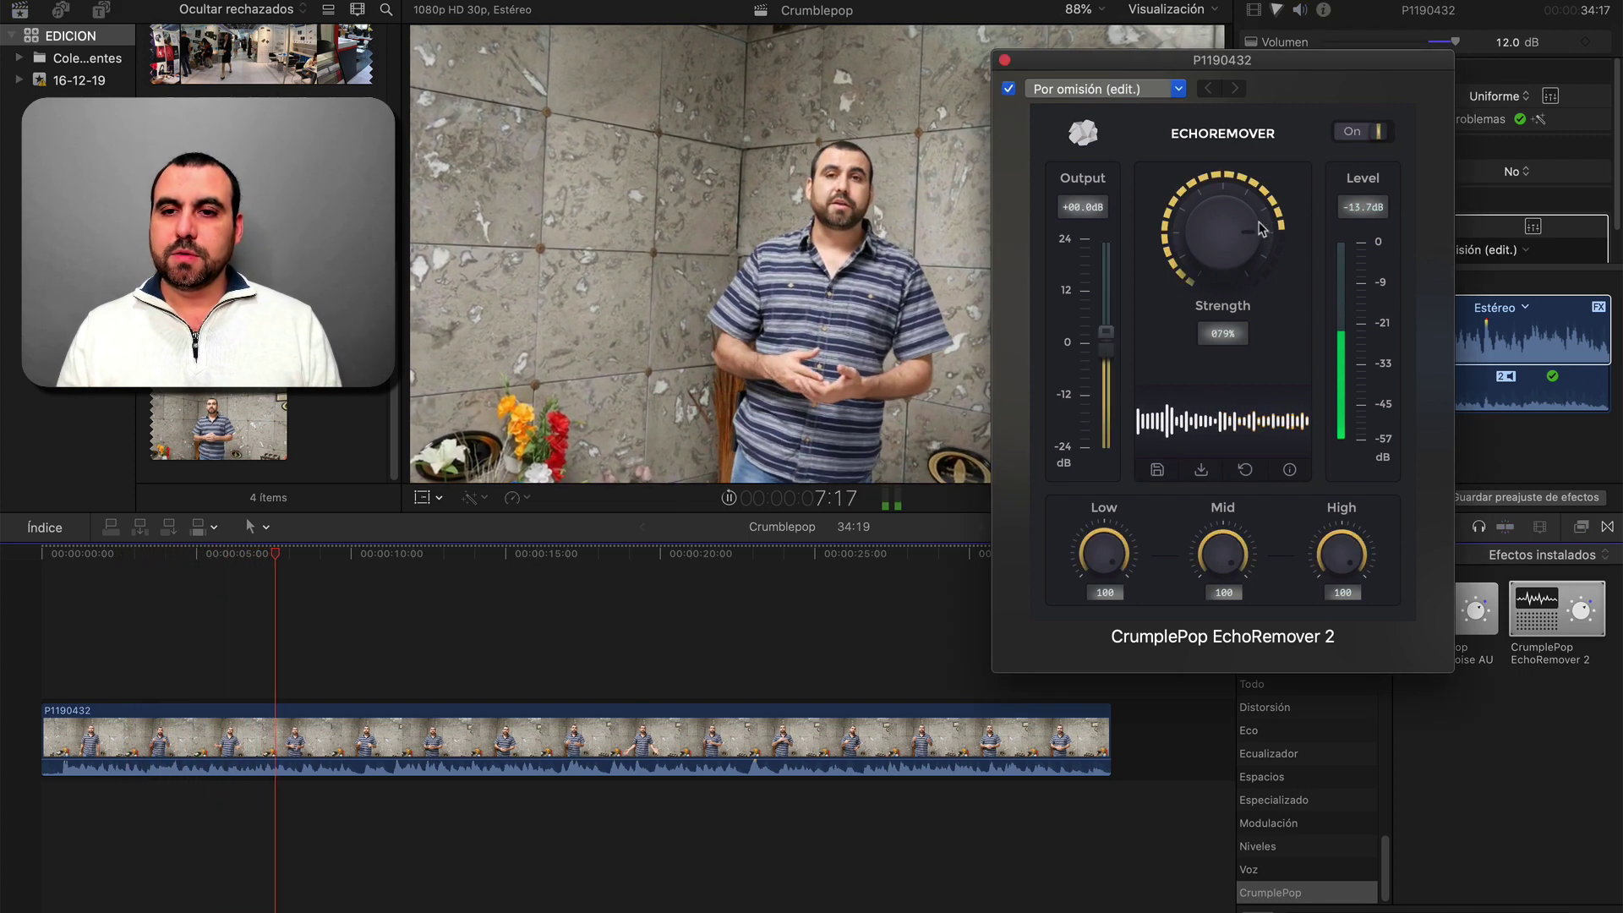
pyautogui.moveTo(1260, 228); pyautogui.dragTo(1183, 245)
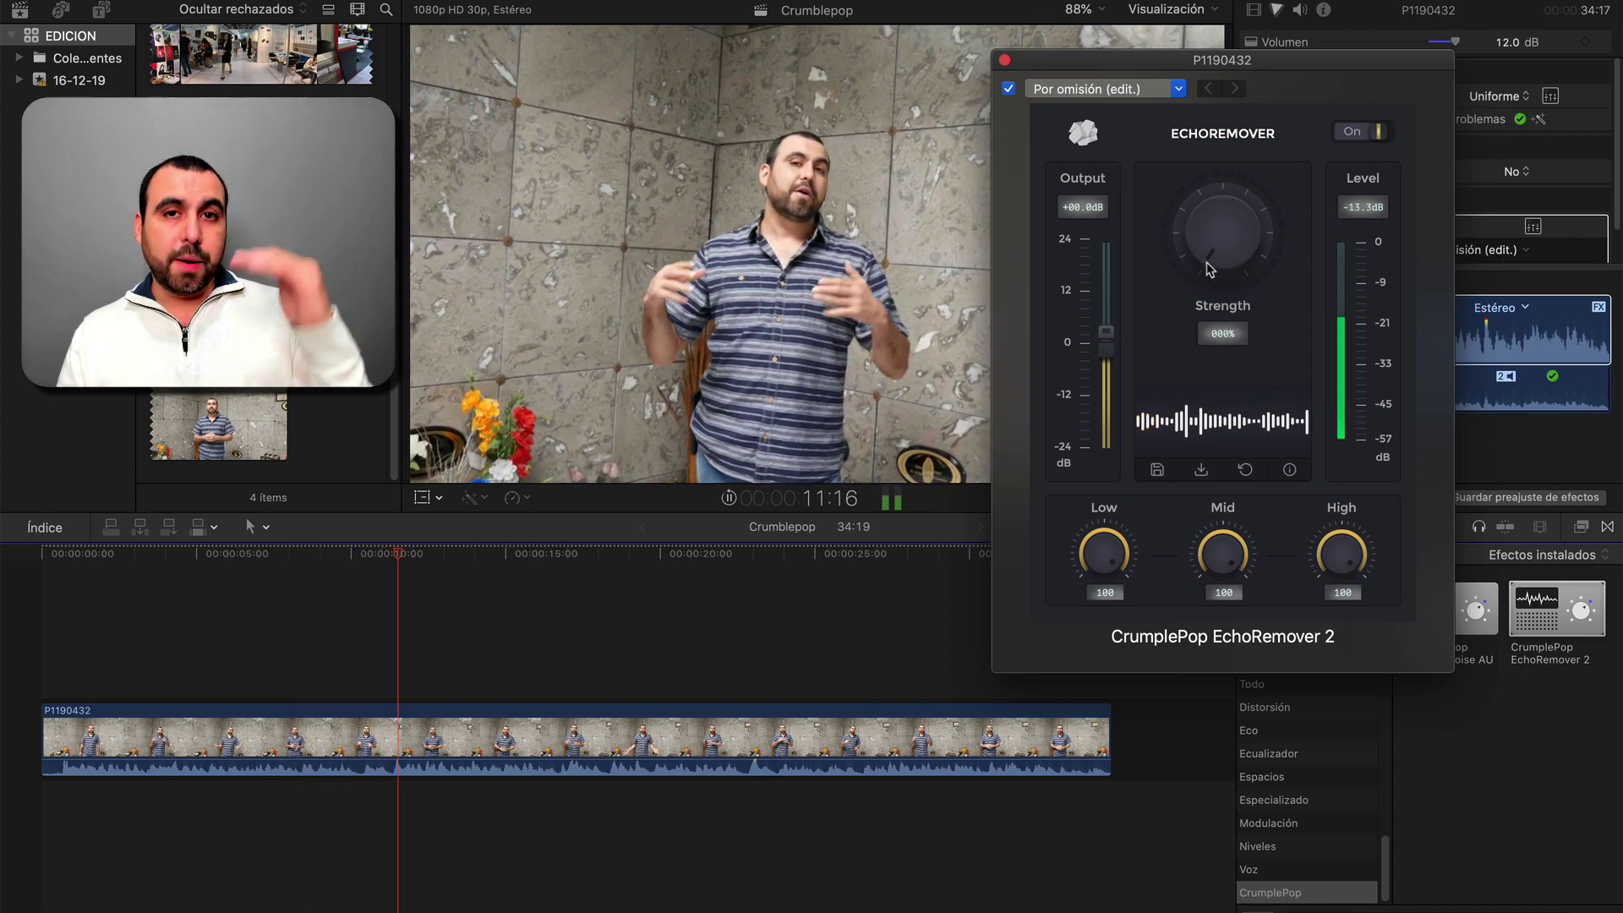
pyautogui.moveTo(1208, 269); pyautogui.dragTo(1247, 200)
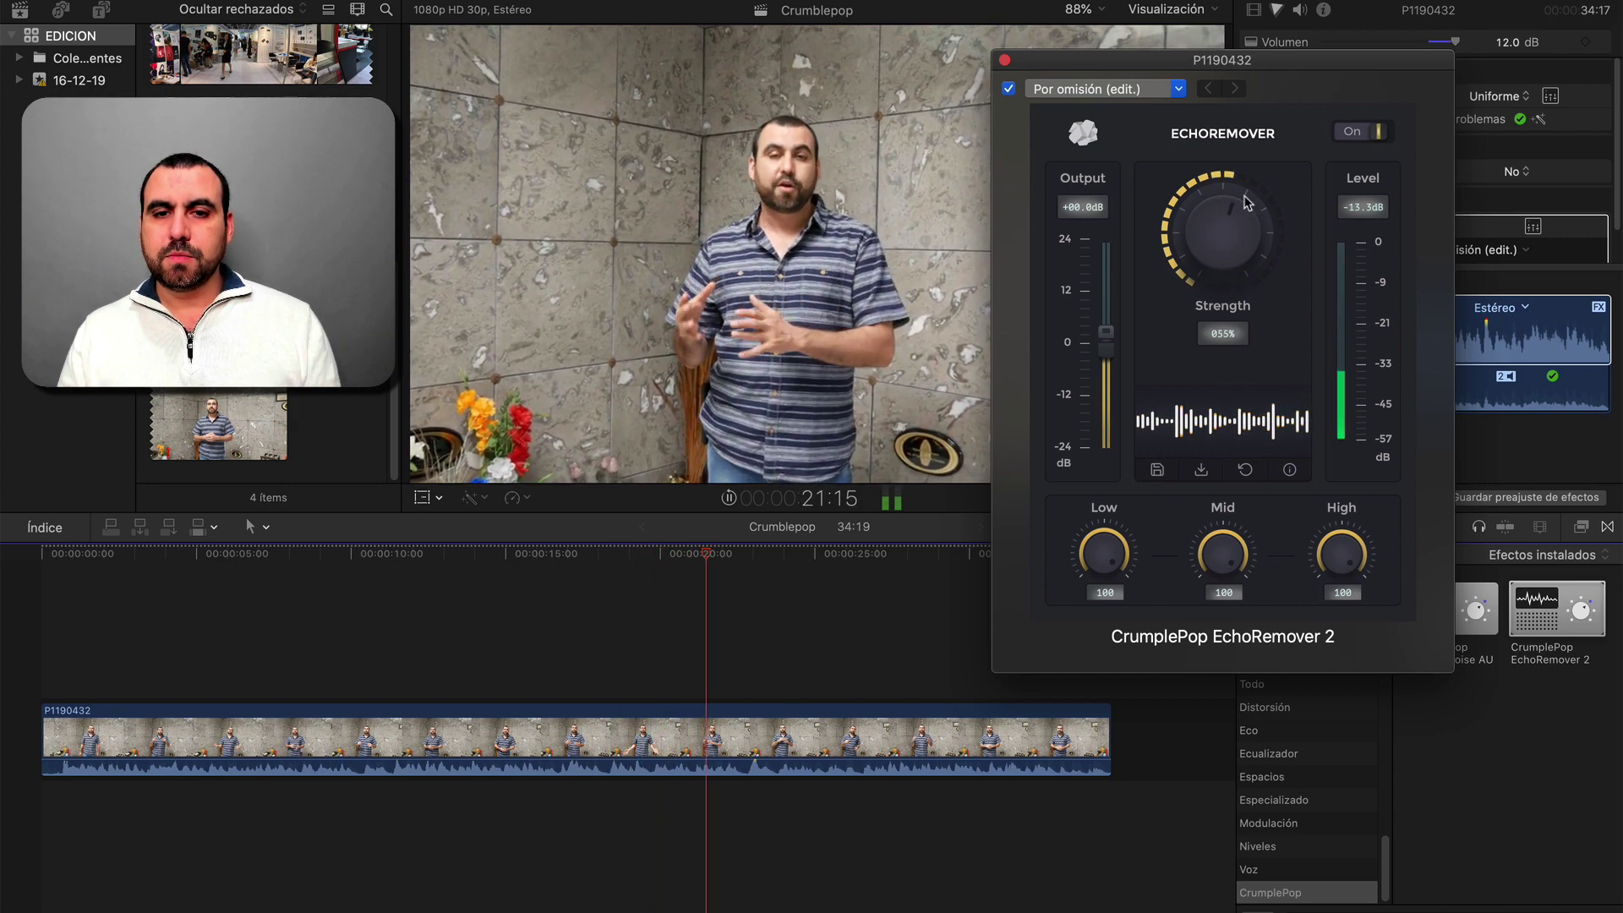
pyautogui.click(1361, 134)
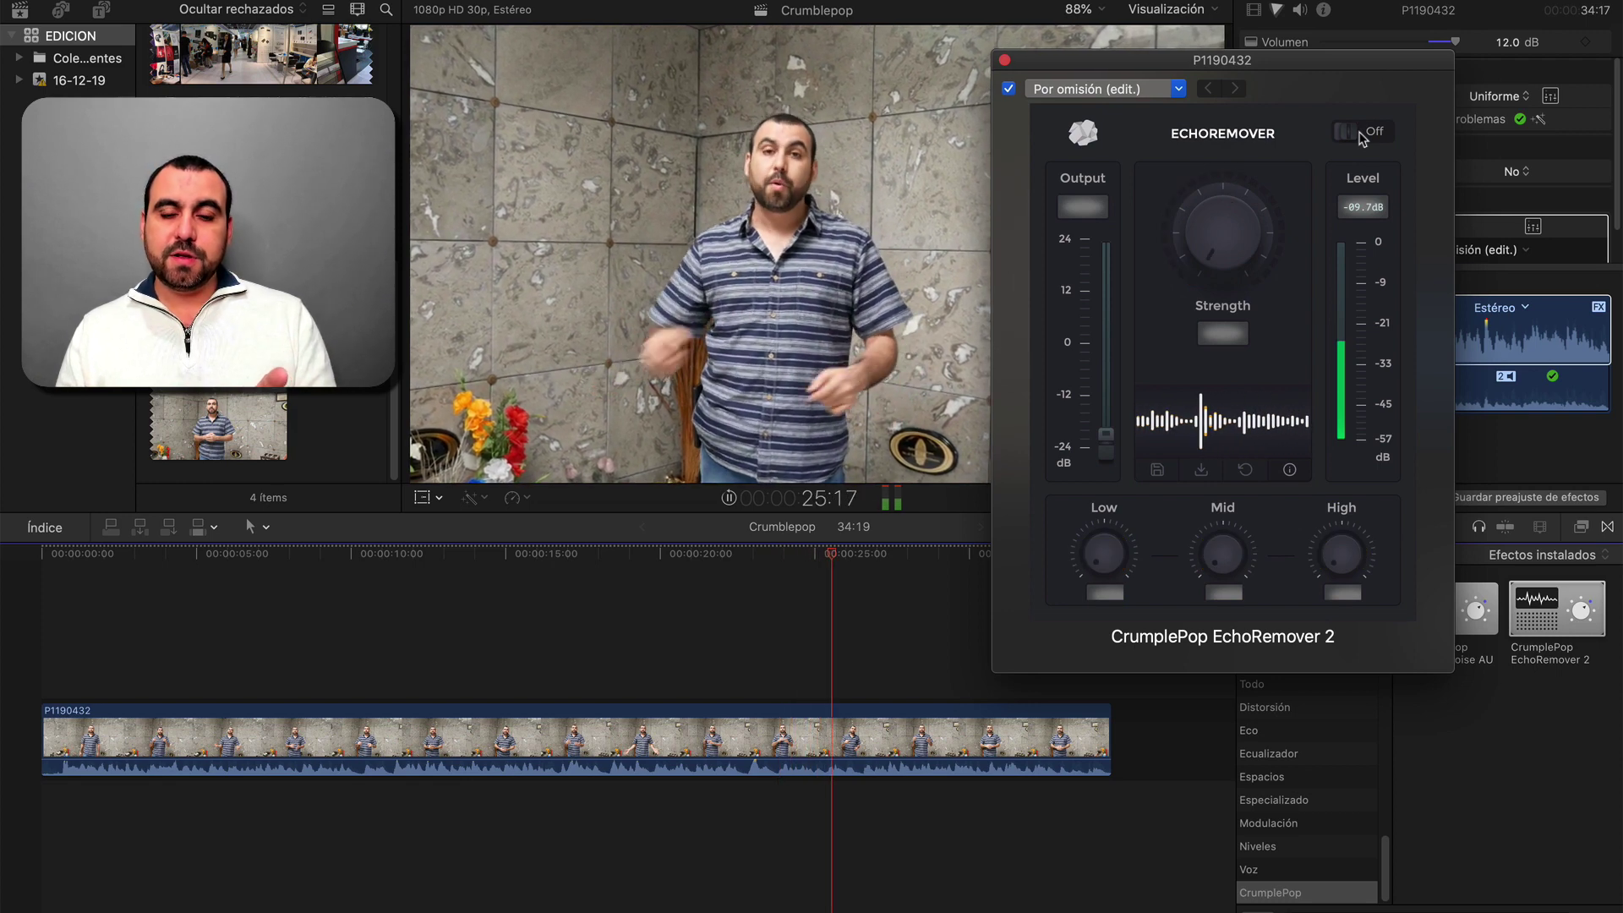
pyautogui.click(1361, 134)
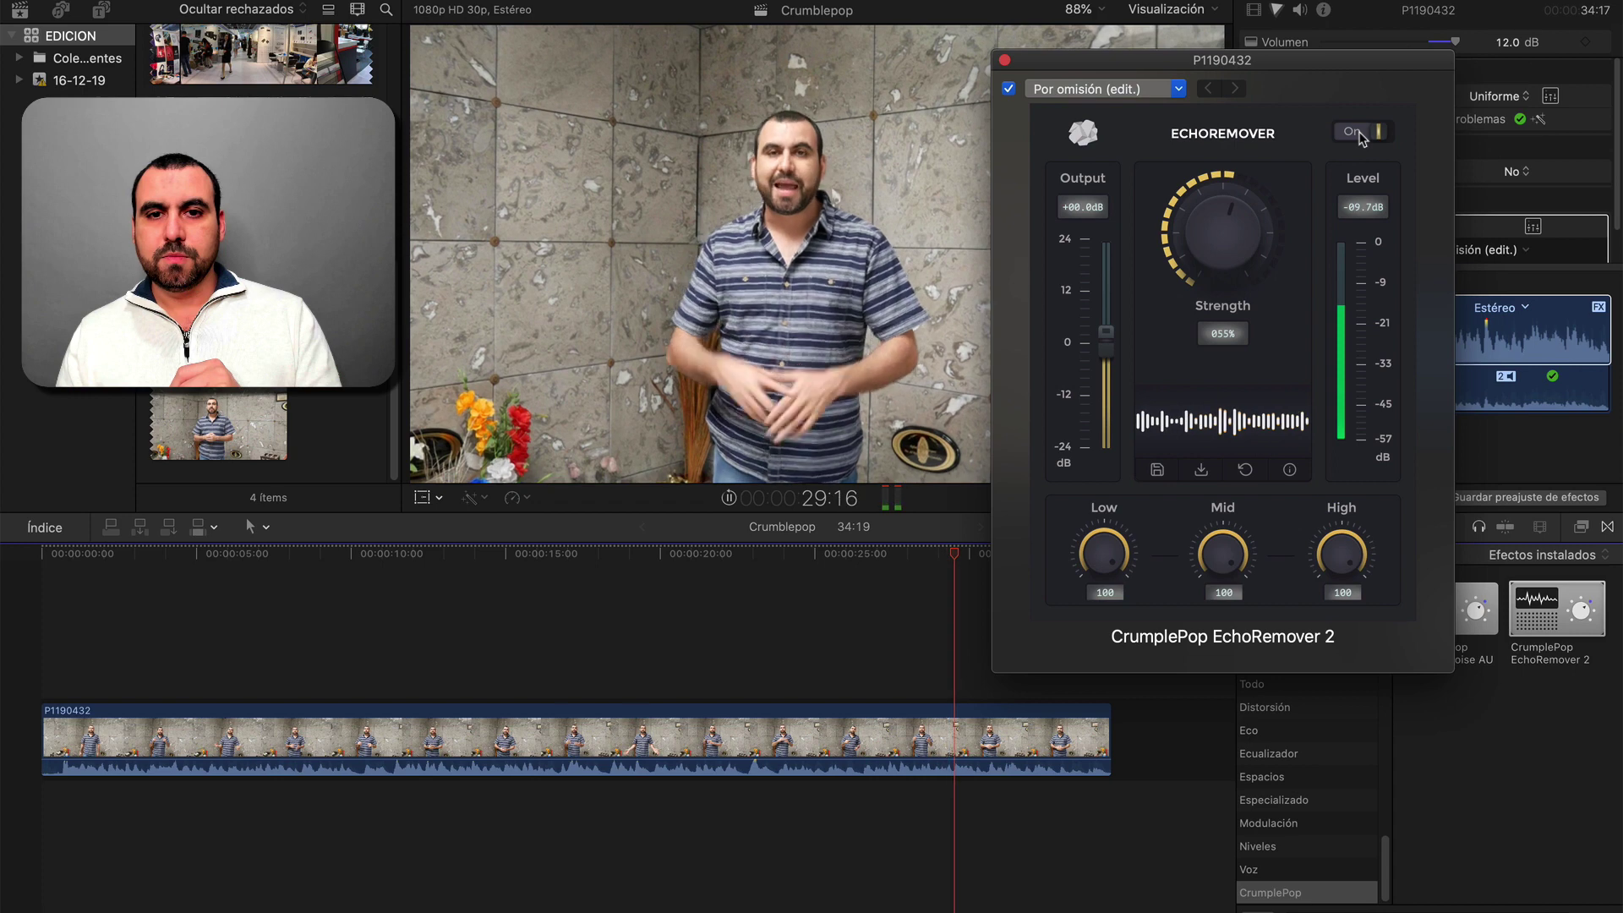
pyautogui.click(1361, 134)
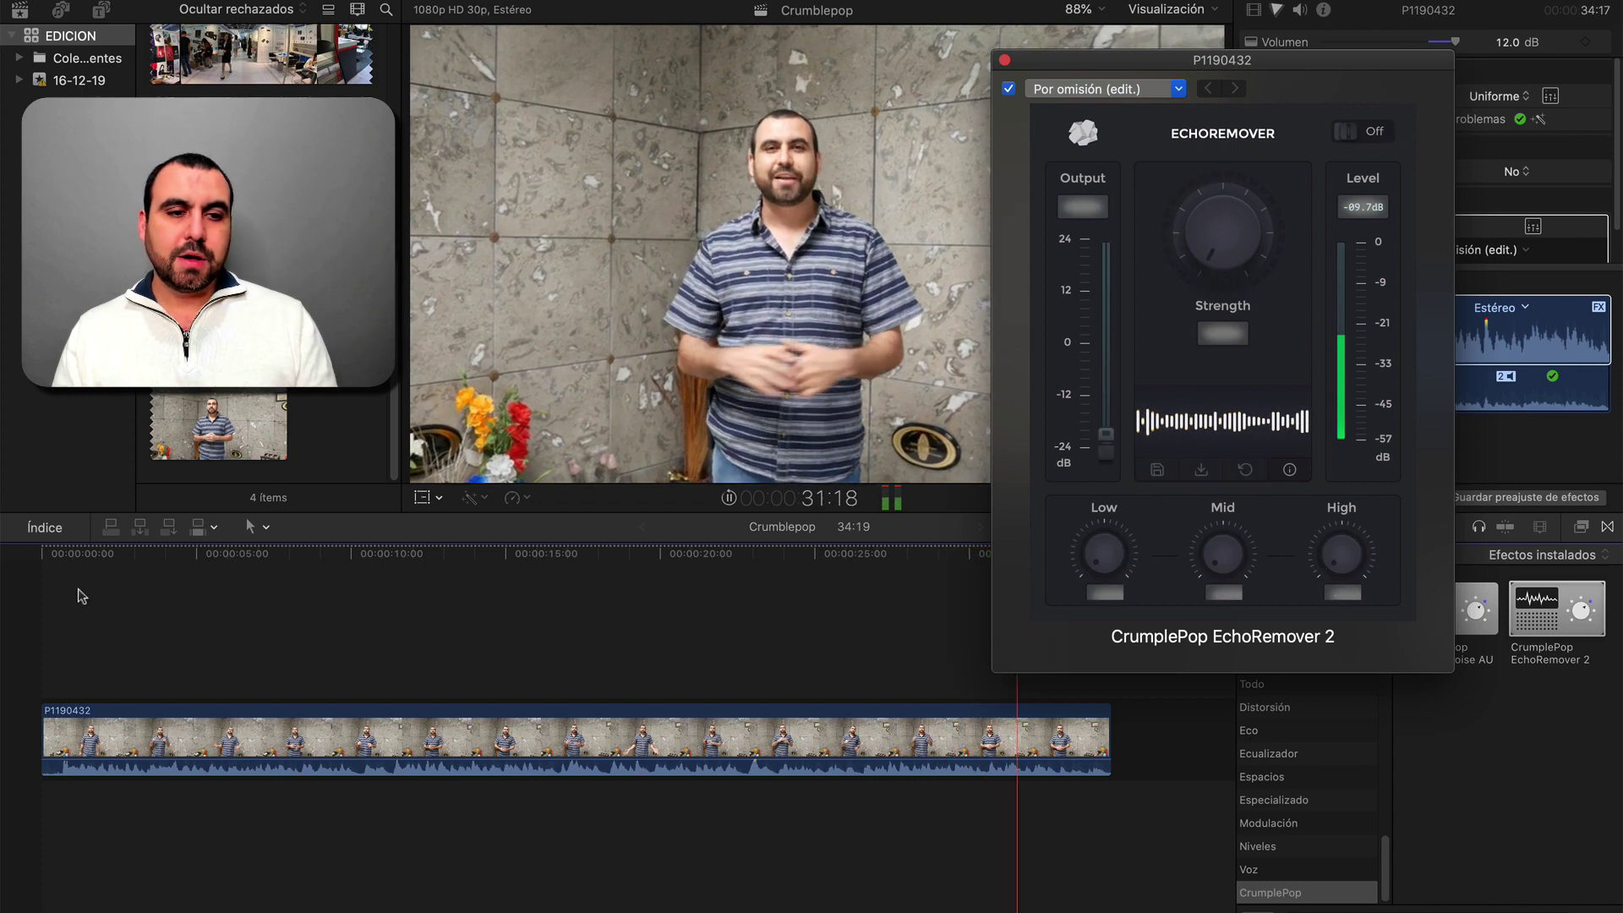
pyautogui.click(69, 553)
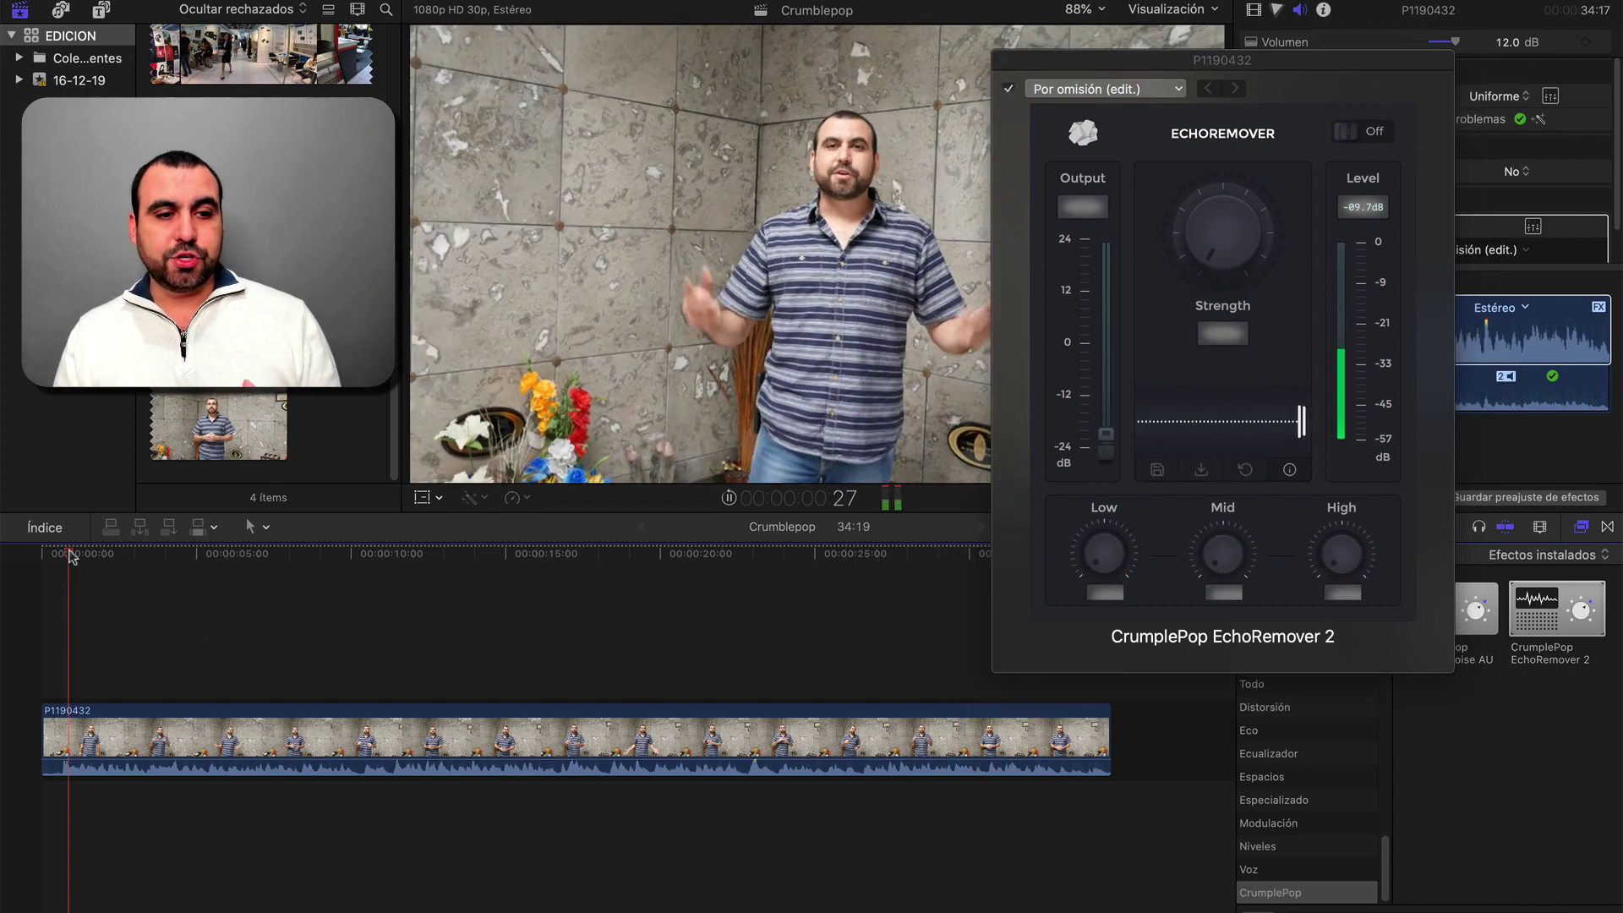
pyautogui.click(1356, 135)
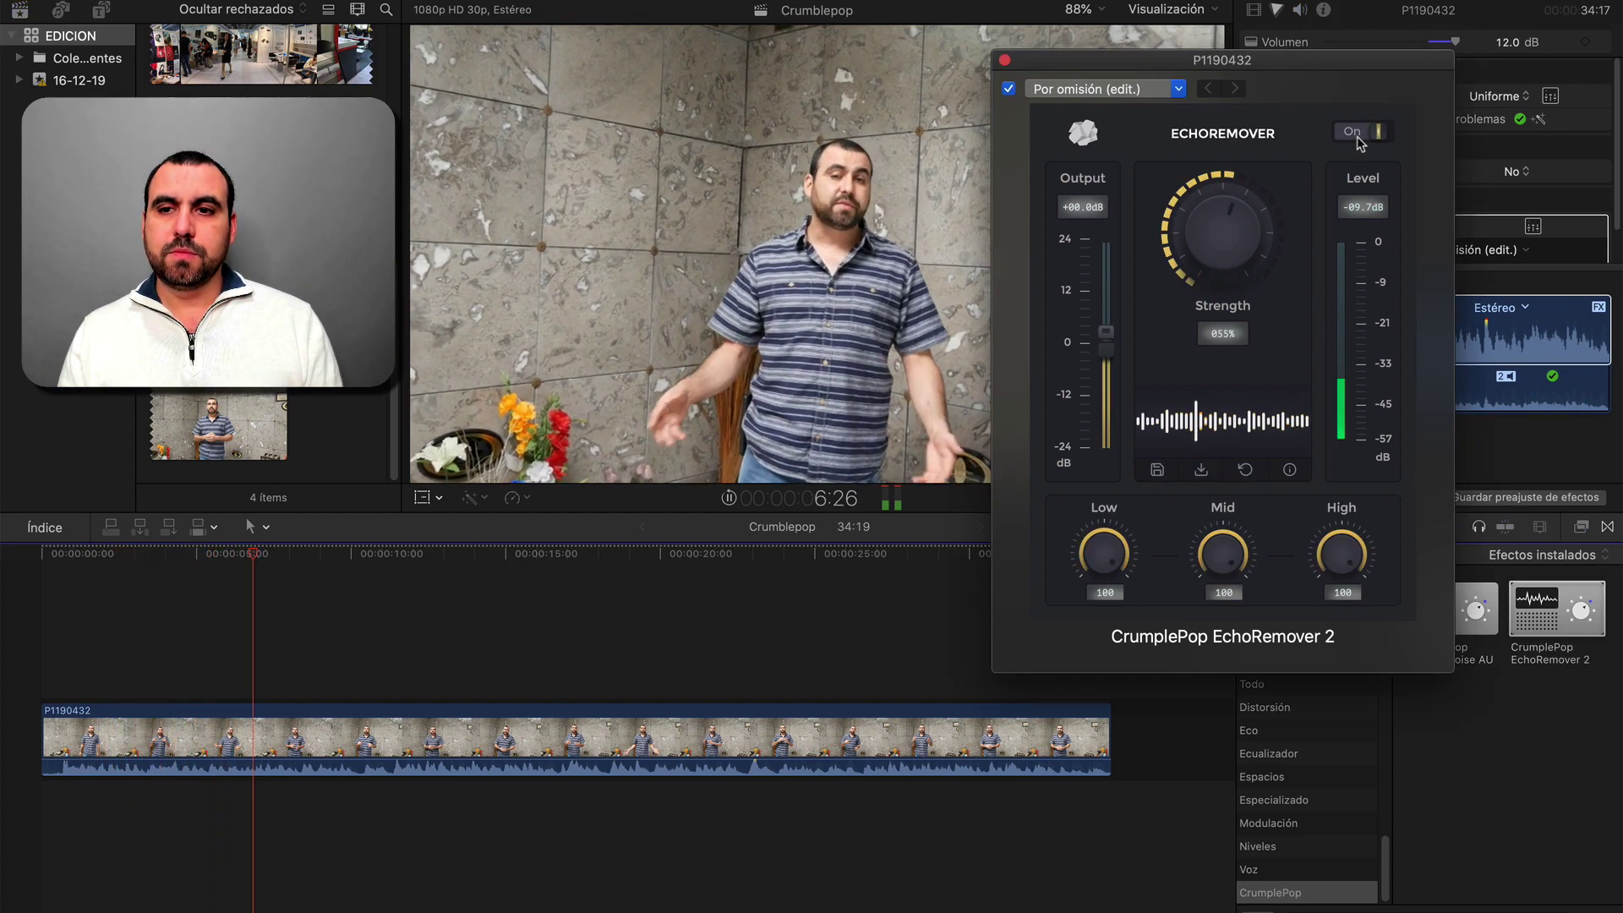
pyautogui.click(1356, 135)
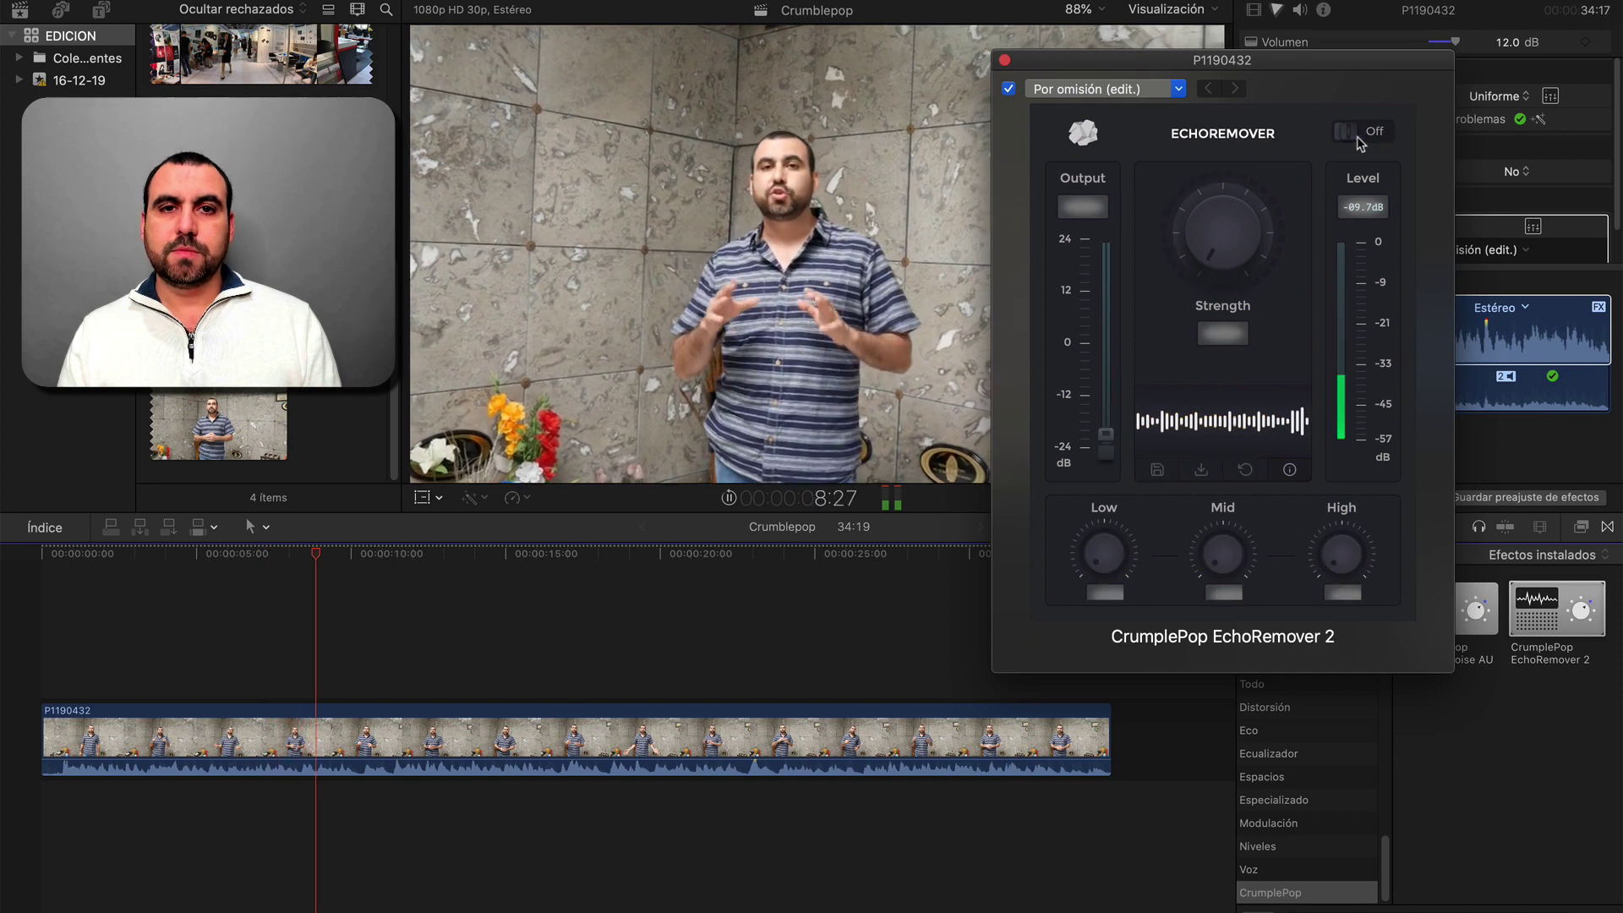
pyautogui.click(1357, 136)
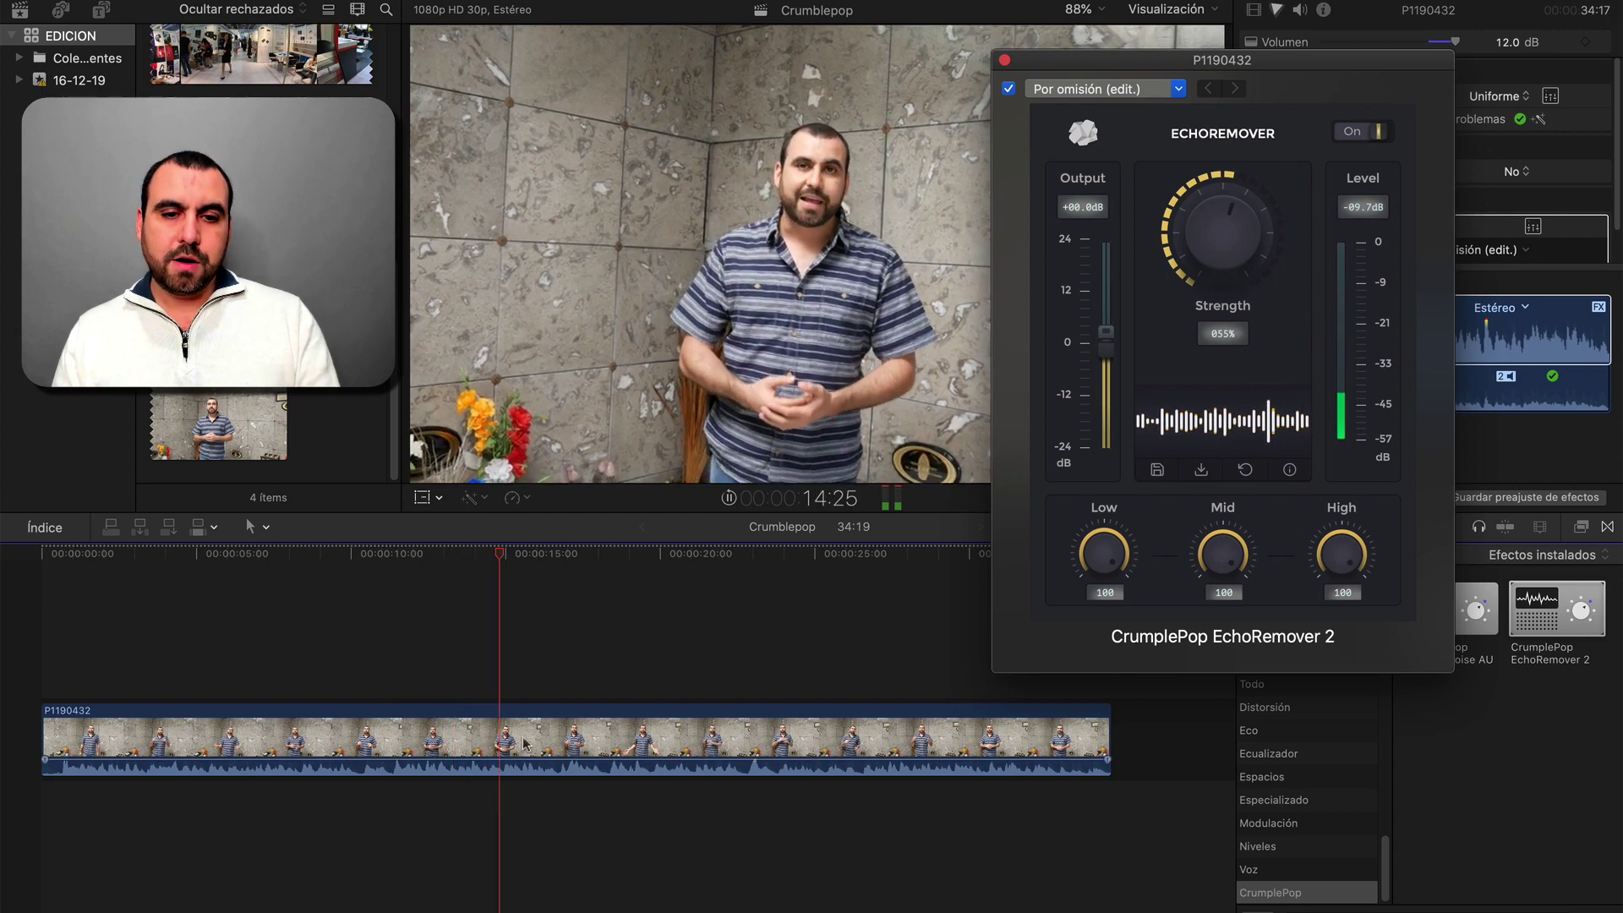
pyautogui.press('space')
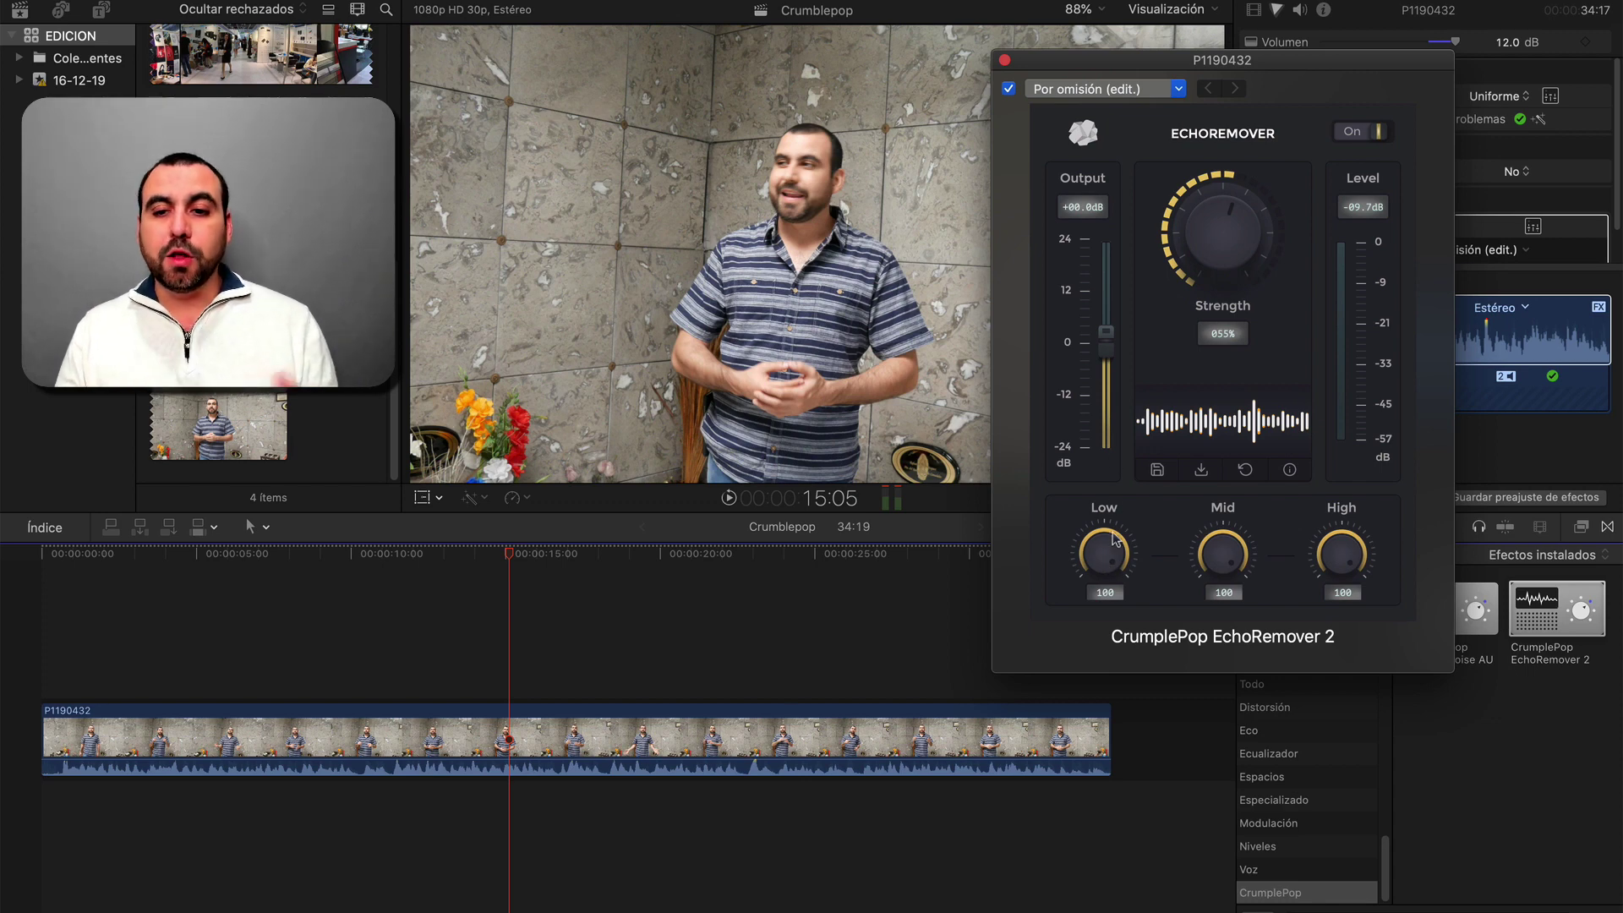
# Step: Set EchoRemover's High band to 99, leaving Low and Mid at 100
pyautogui.moveTo(1236, 575); pyautogui.dragTo(1246, 541)
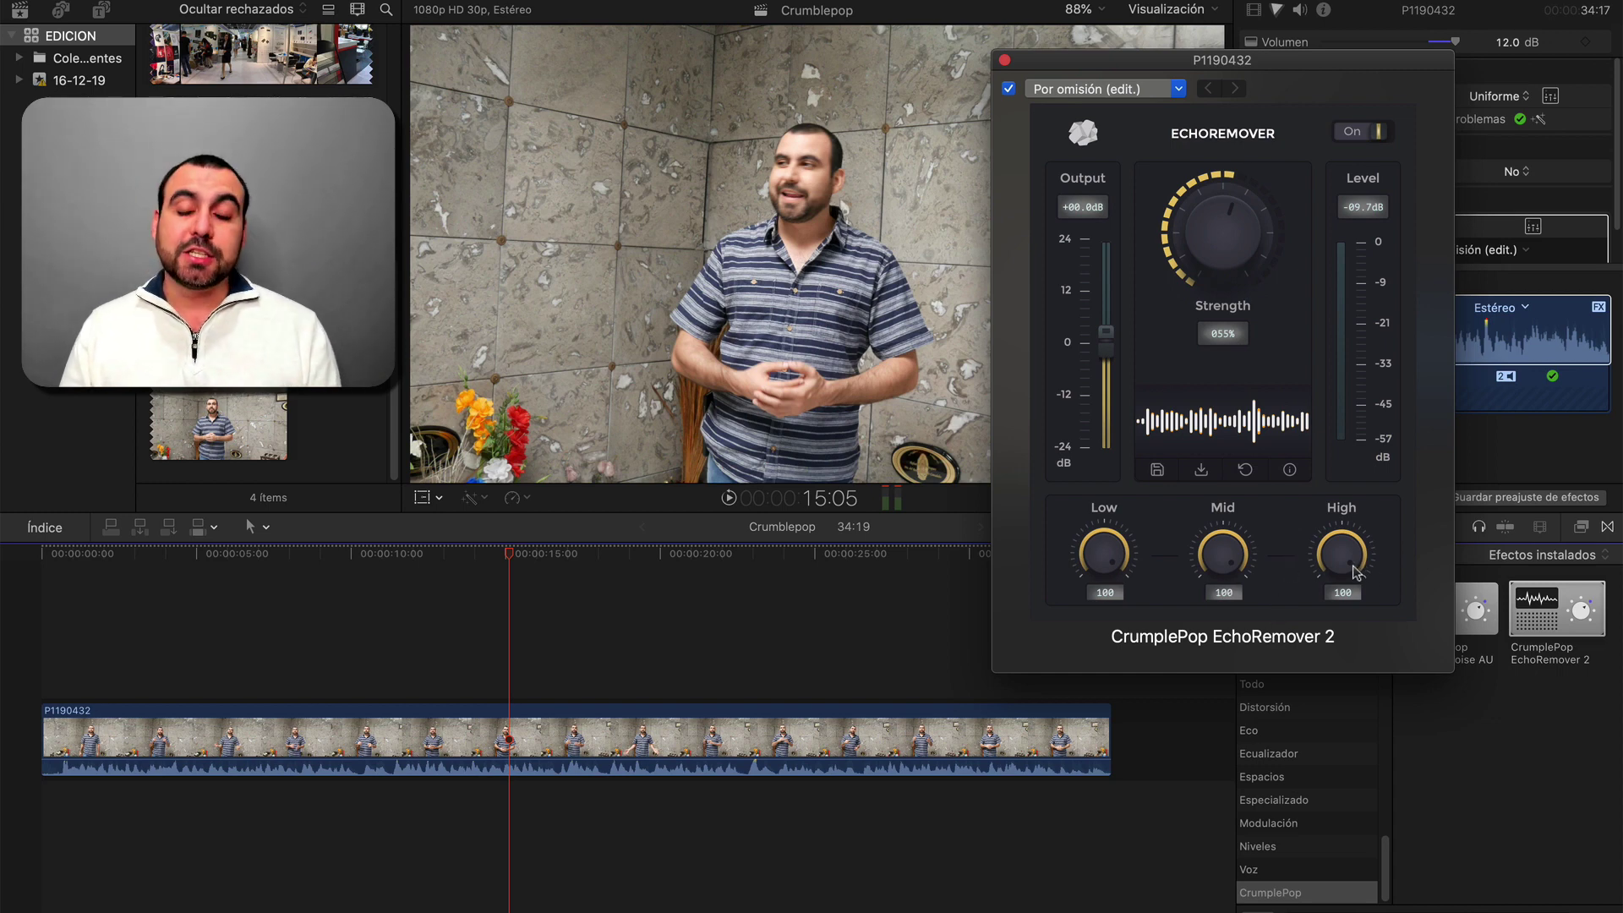
pyautogui.moveTo(1353, 573); pyautogui.dragTo(1359, 558)
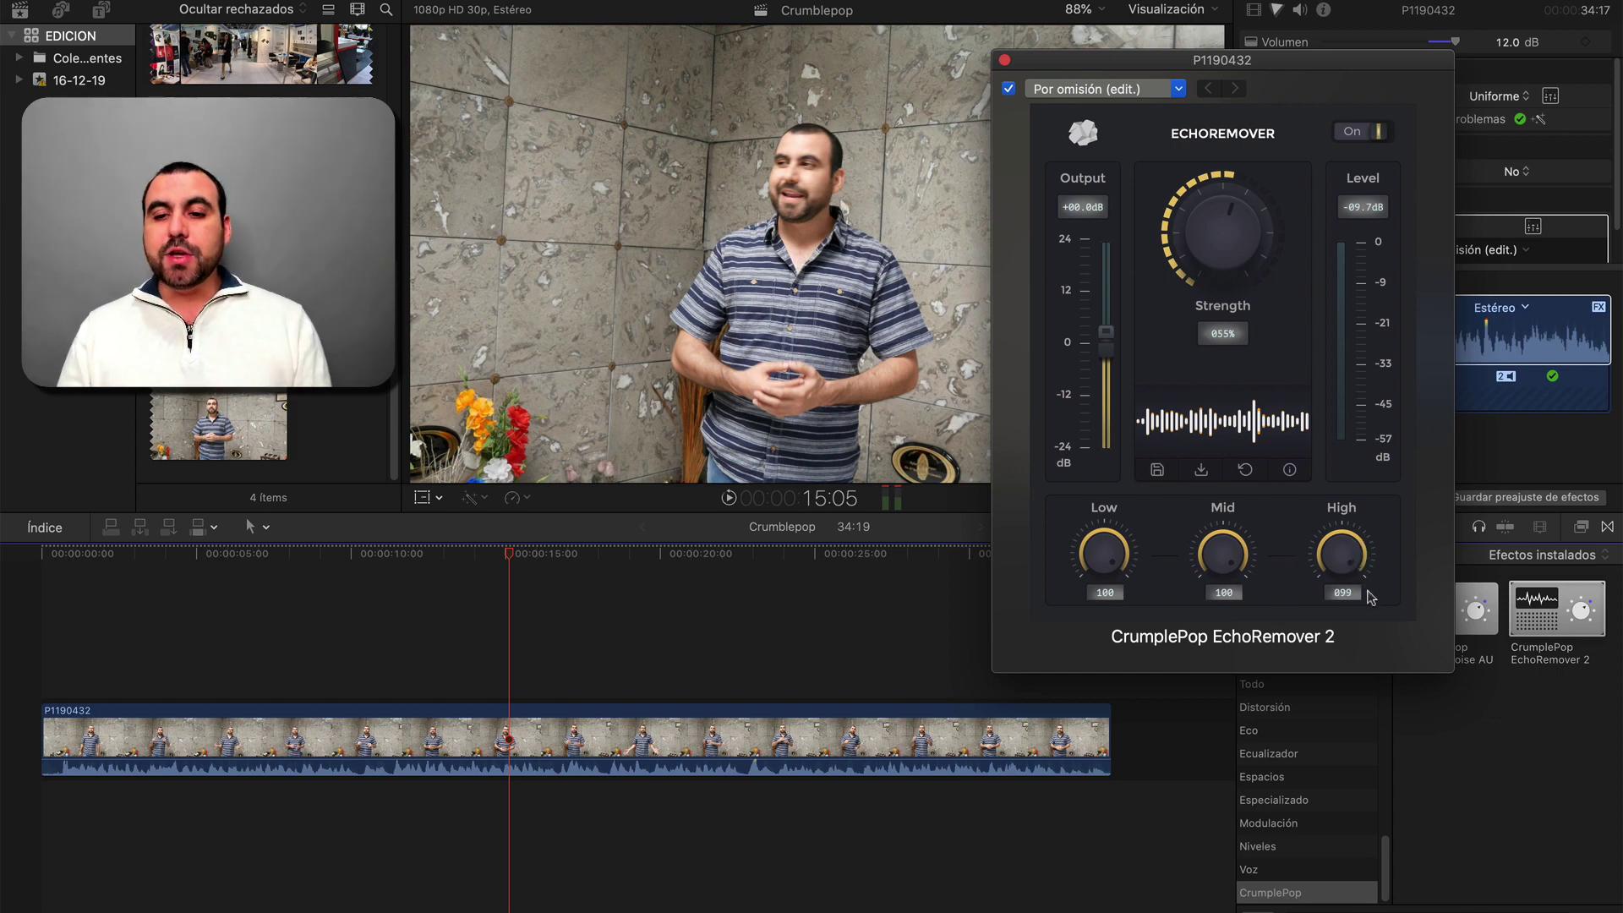